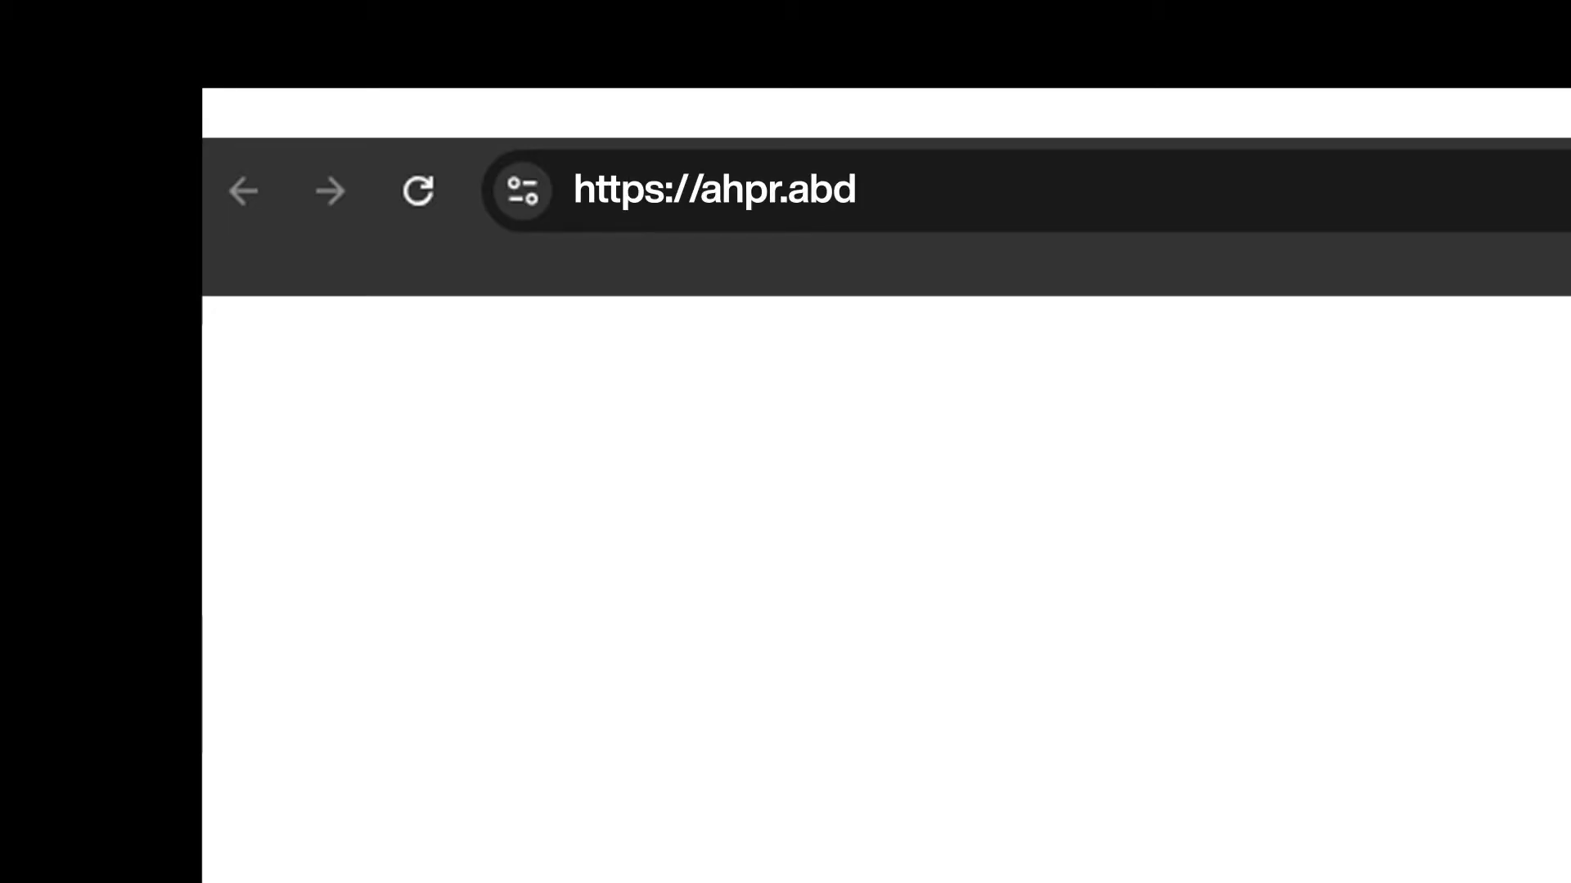
type("m.gov.in")
- Load the NCAHP enrolment website at ahpr.abdm.gov.in
key("Return")
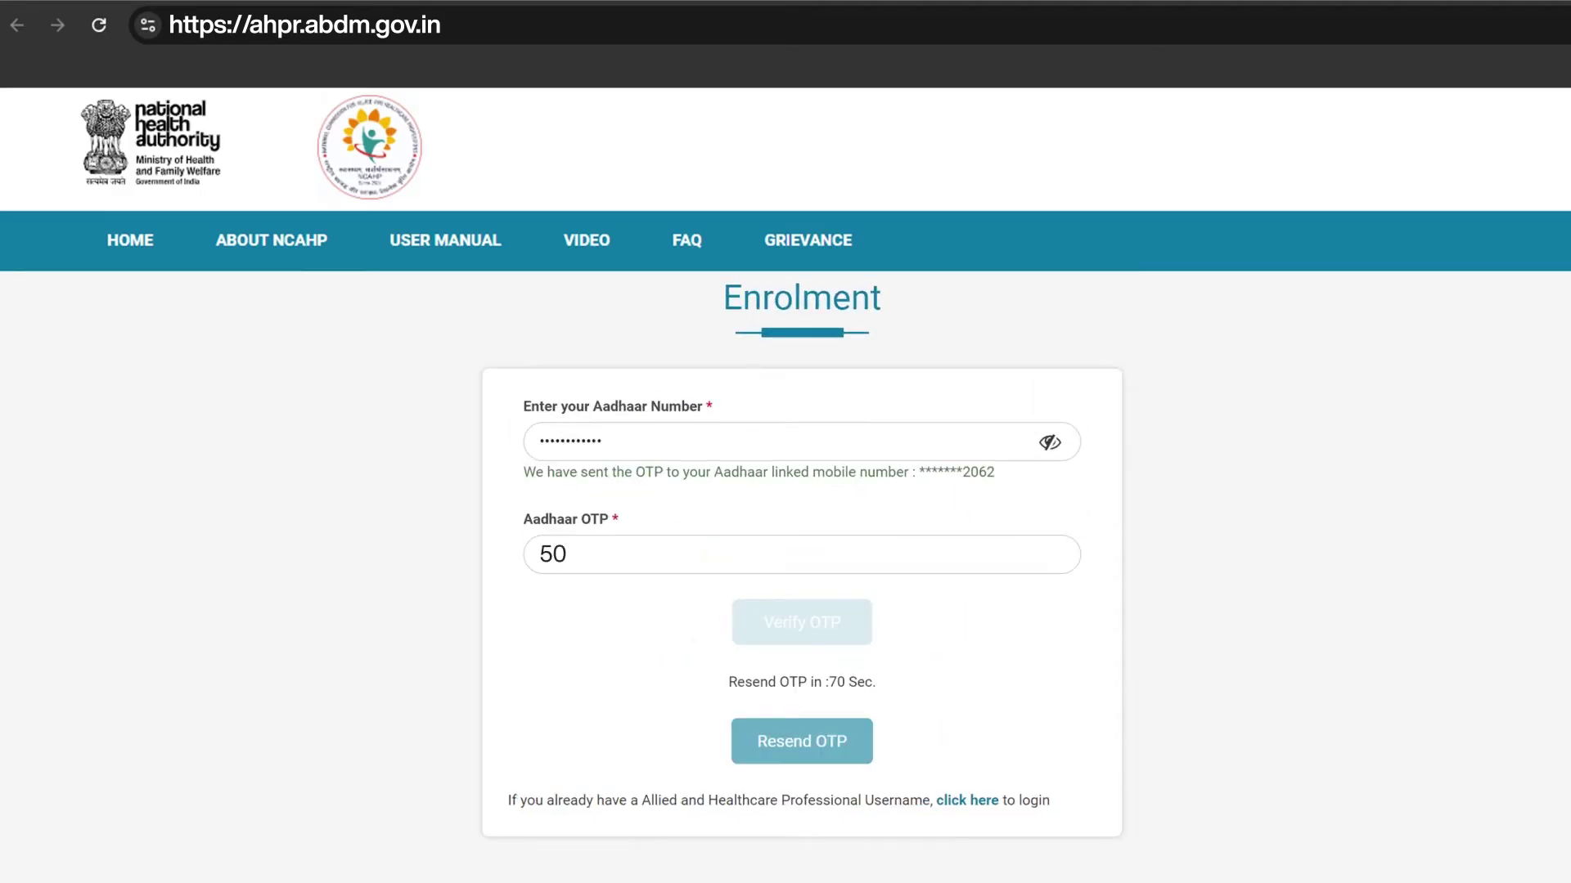
type("8")
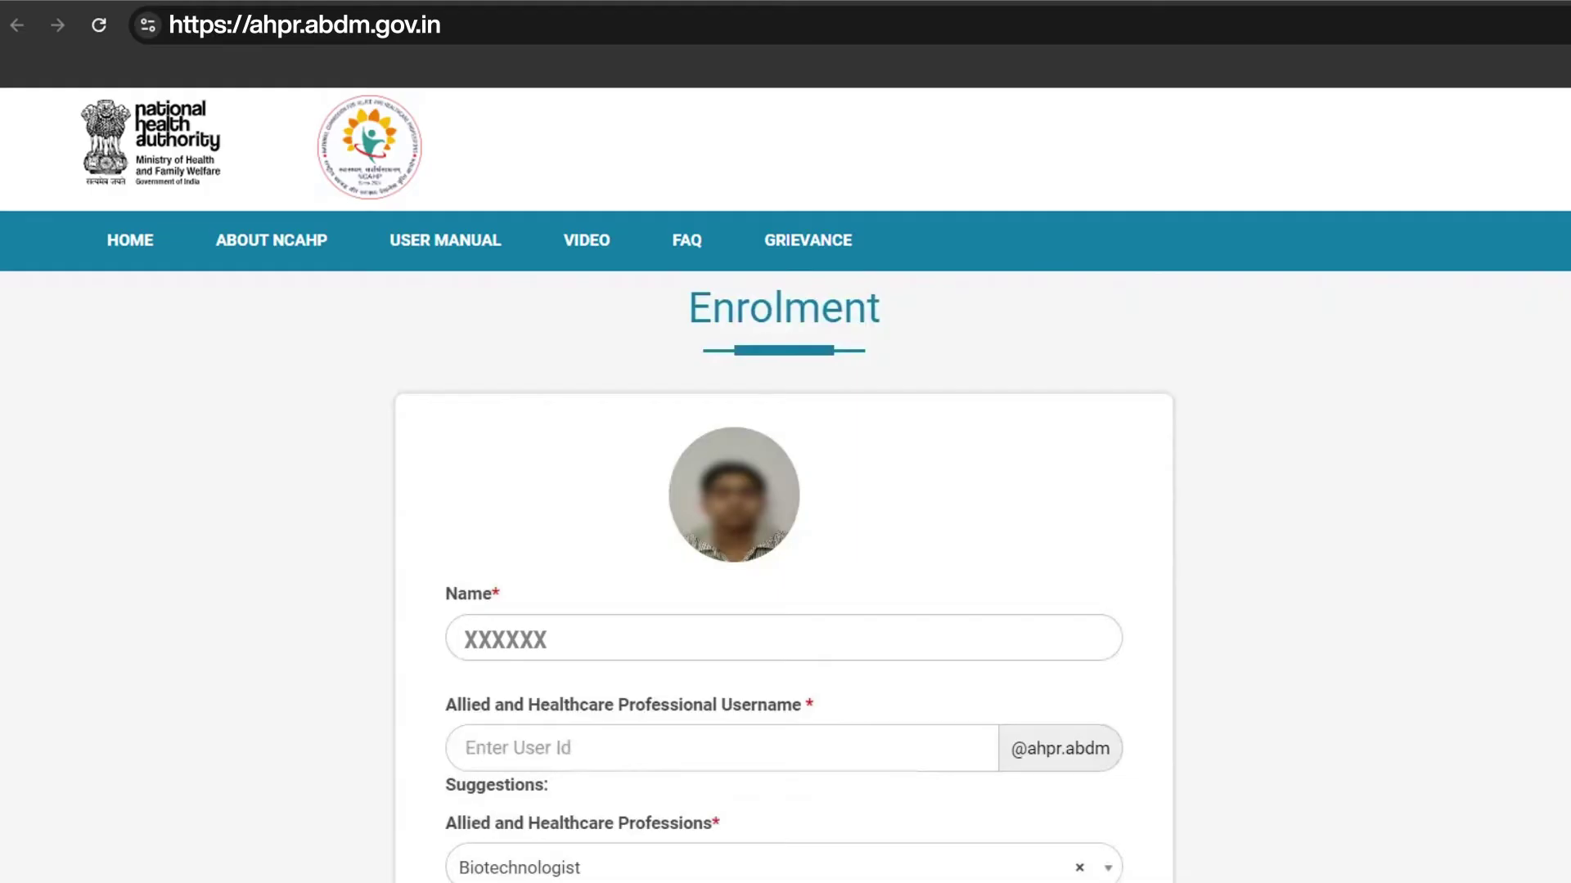
scroll(784, 577, "down", 5)
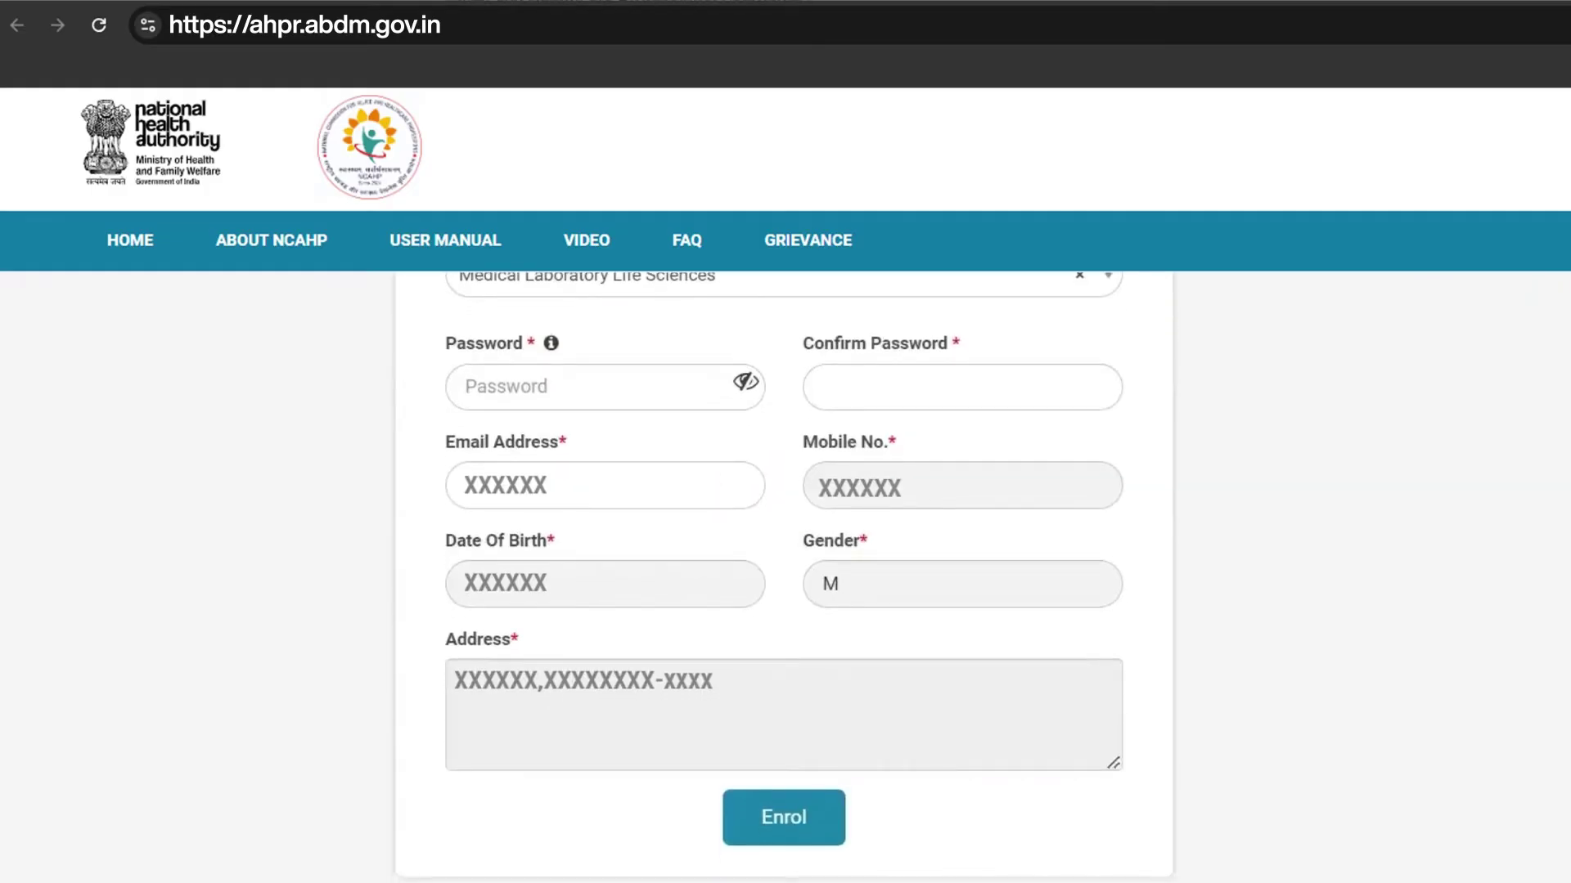
scroll(784, 577, "up", 3)
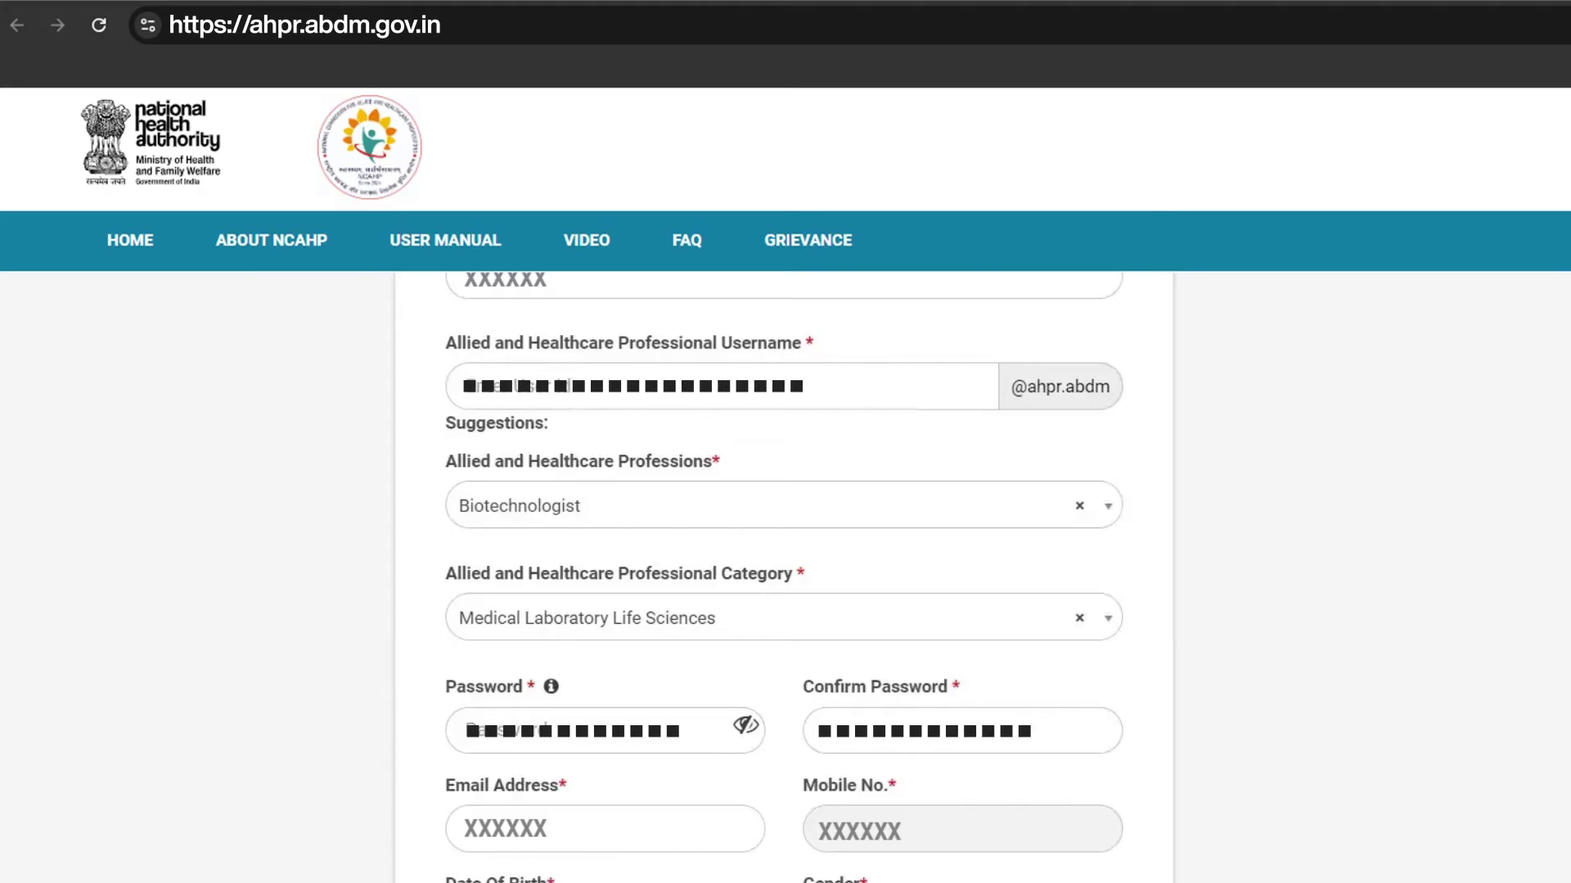
scroll(785, 576, "down", 3)
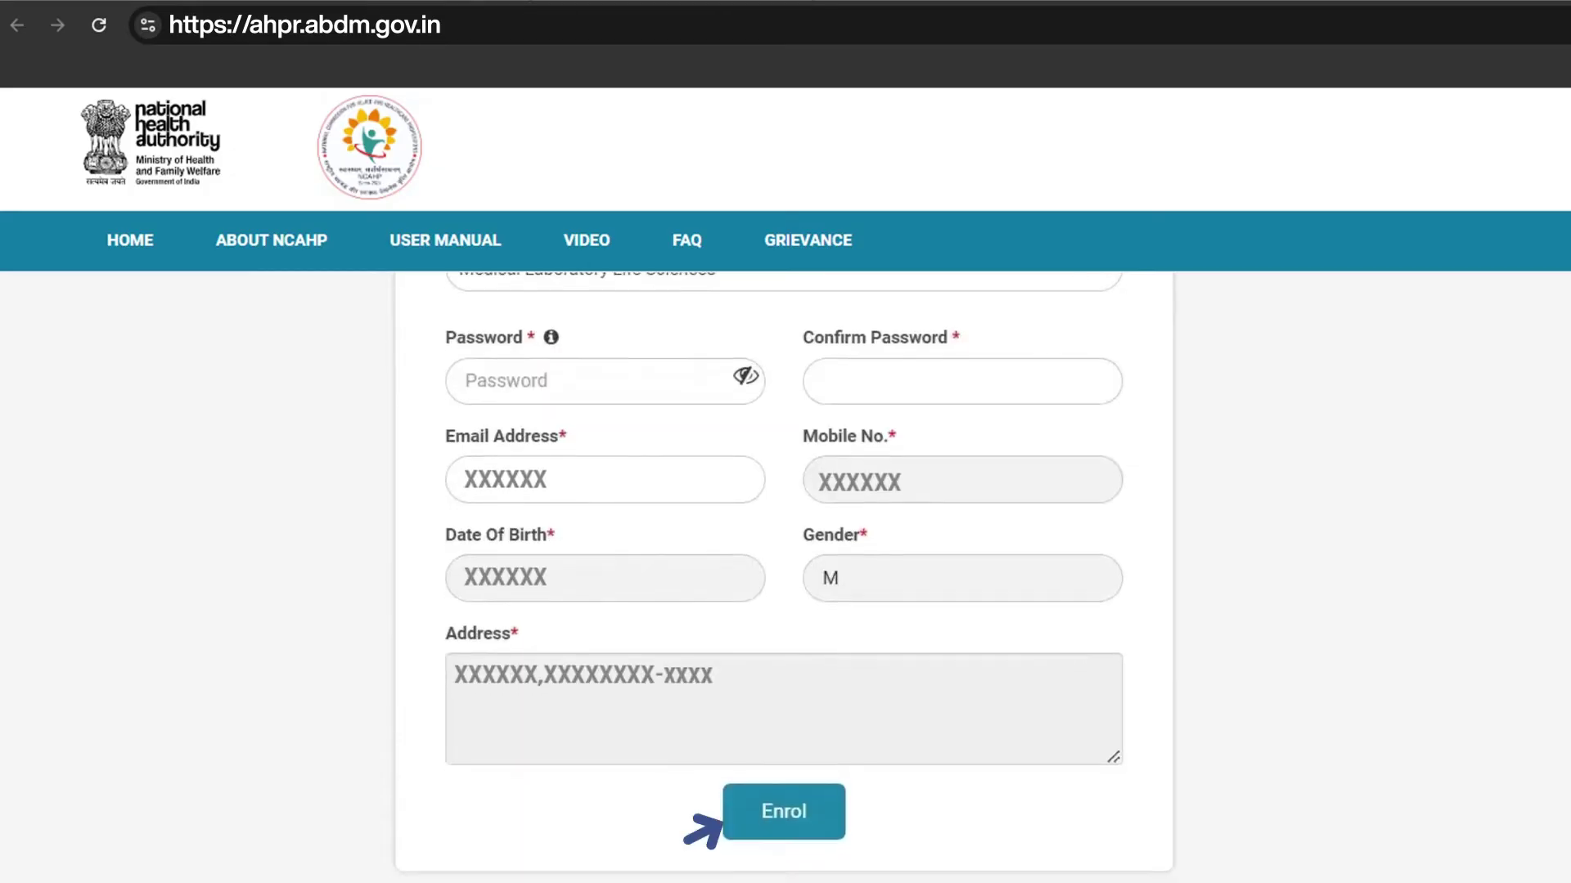
- Submit the Biotechnologist enrolment with the entered username, category and password
left_click(727, 823)
scroll(785, 576, "down", 1)
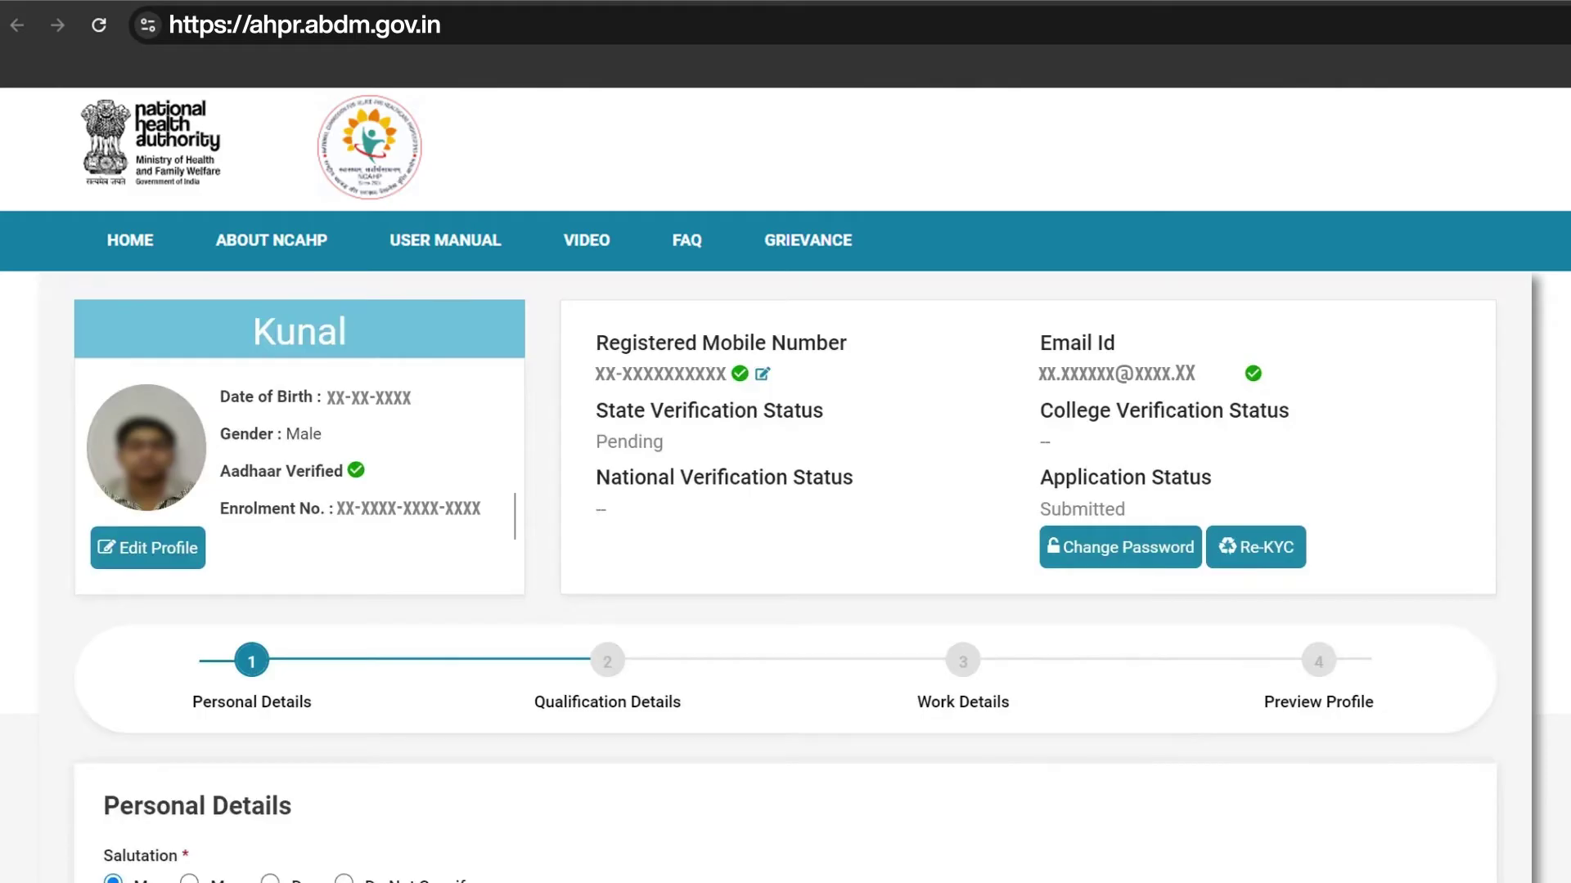
scroll(786, 577, "down", 1)
scroll(786, 577, "down", 1)
scroll(785, 578, "down", 1)
scroll(786, 577, "down", 1)
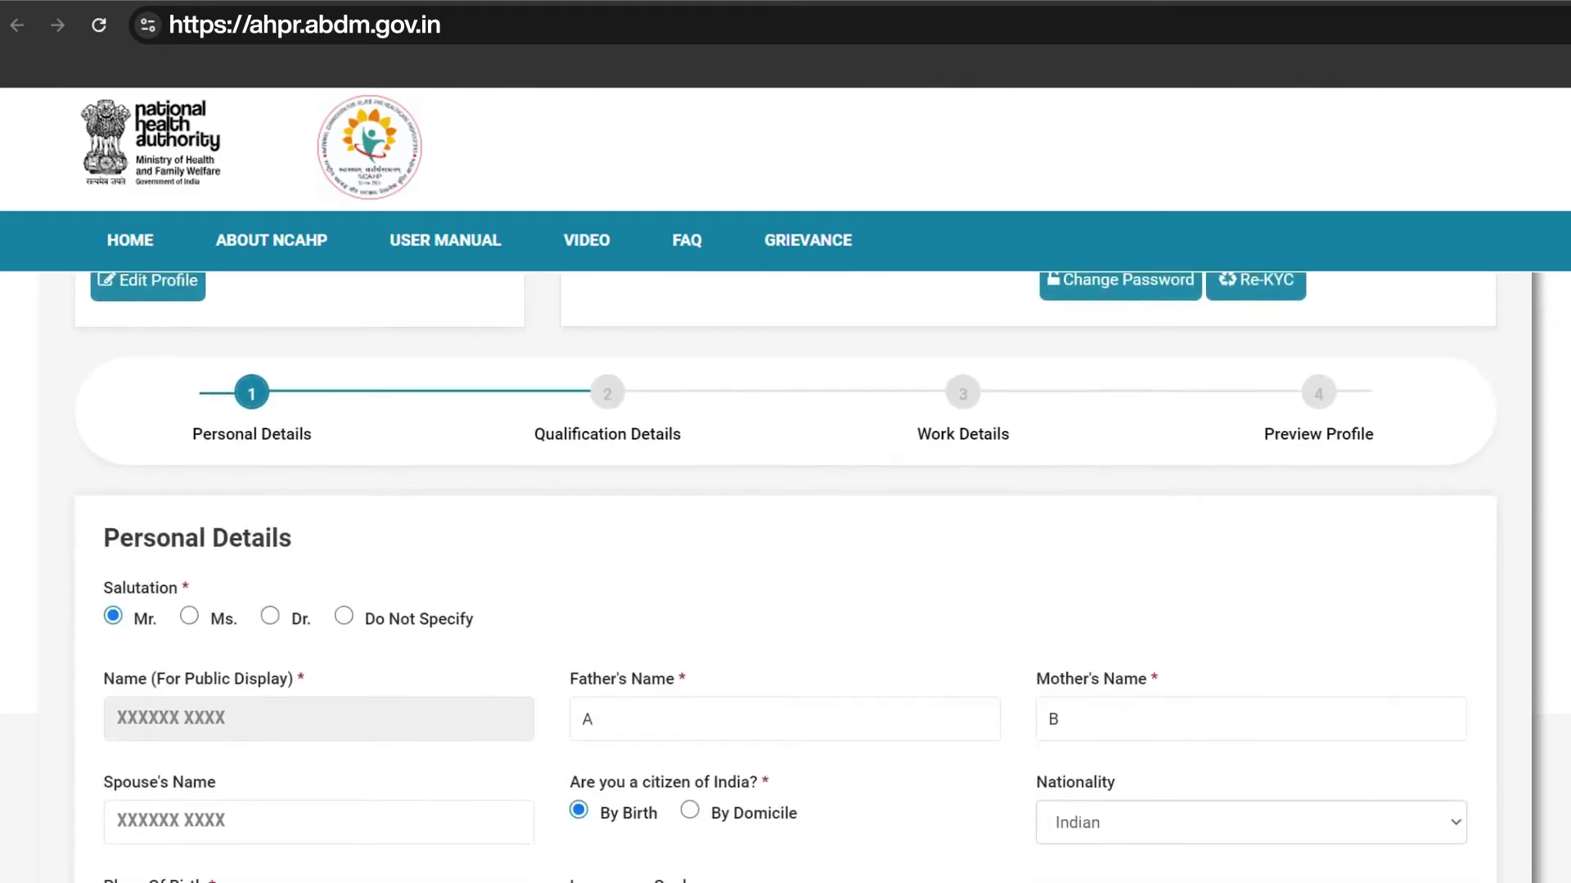
scroll(786, 577, "down", 1)
scroll(785, 577, "down", 1)
scroll(785, 576, "down", 1)
scroll(786, 577, "down", 1)
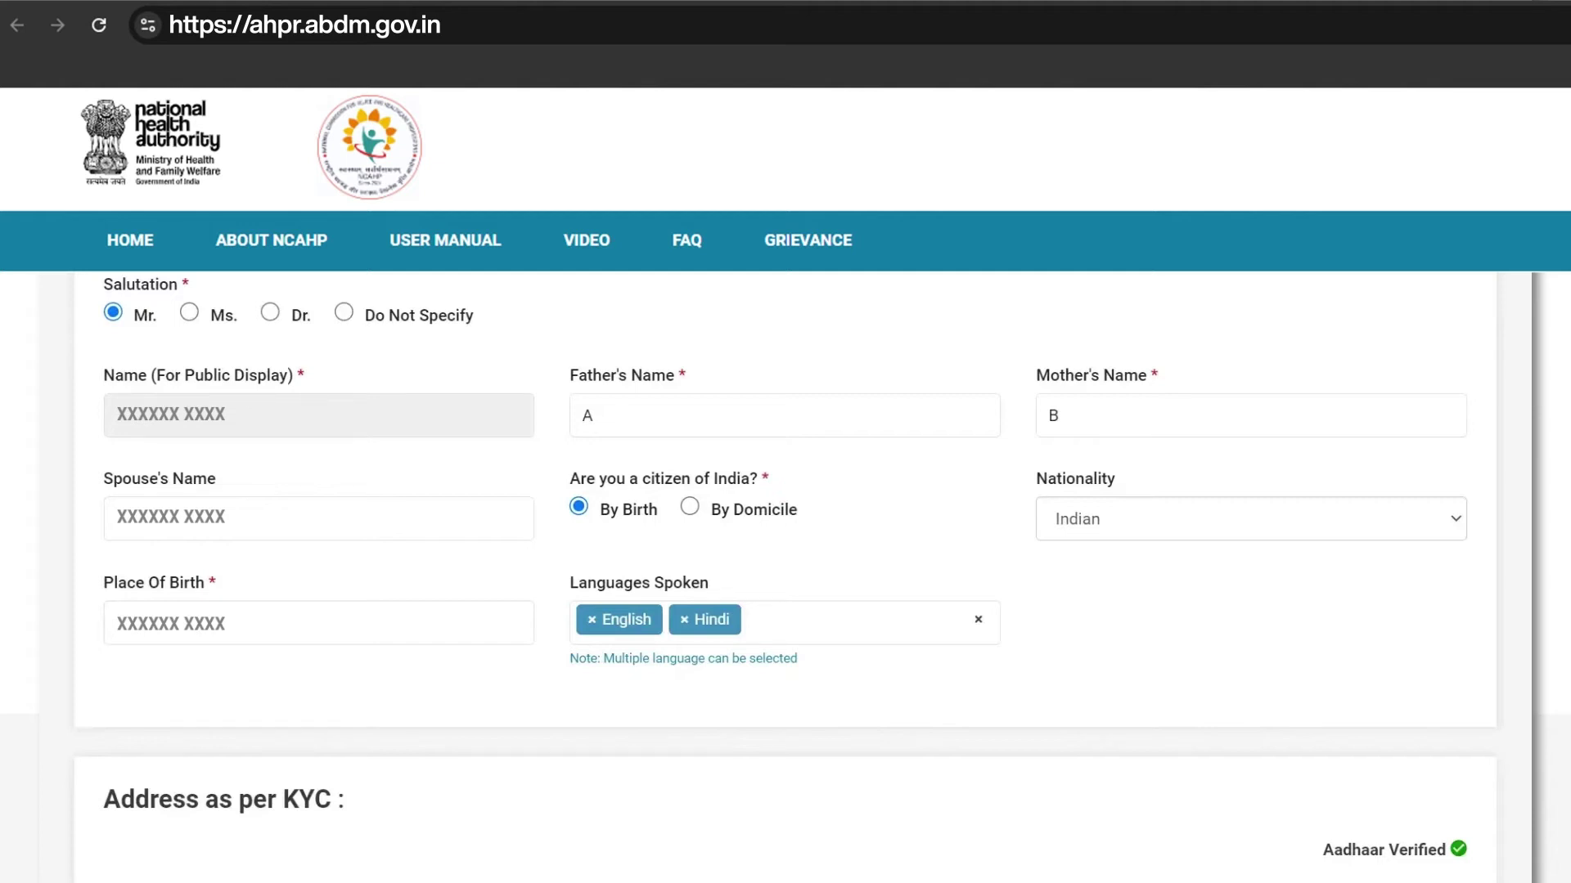
scroll(786, 577, "down", 1)
scroll(785, 577, "down", 1)
scroll(785, 578, "down", 1)
scroll(786, 576, "down", 1)
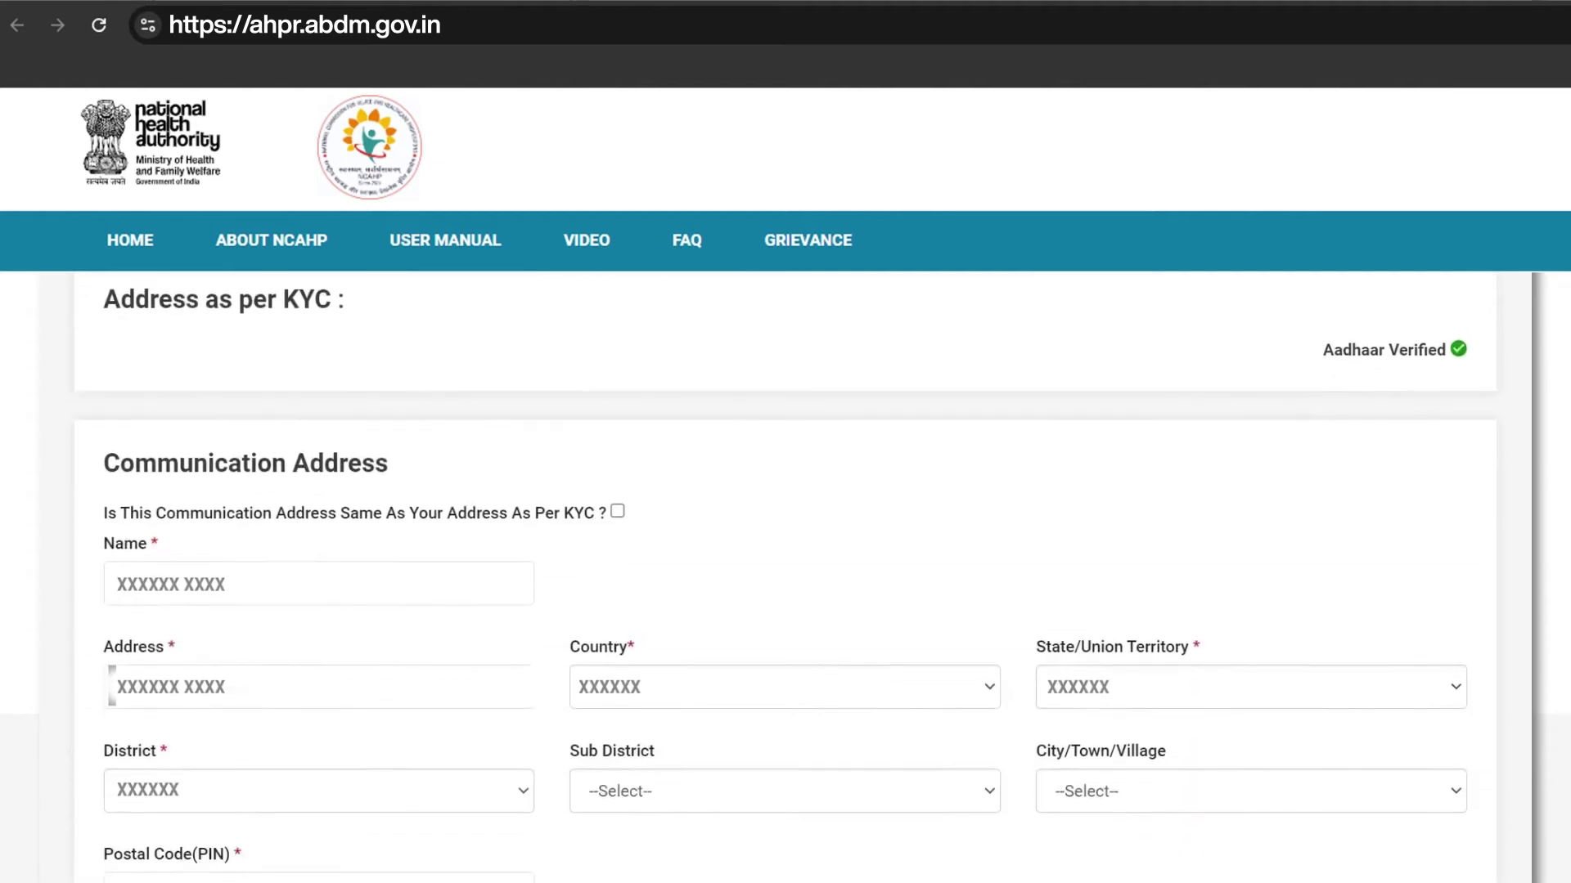
scroll(786, 577, "down", 2)
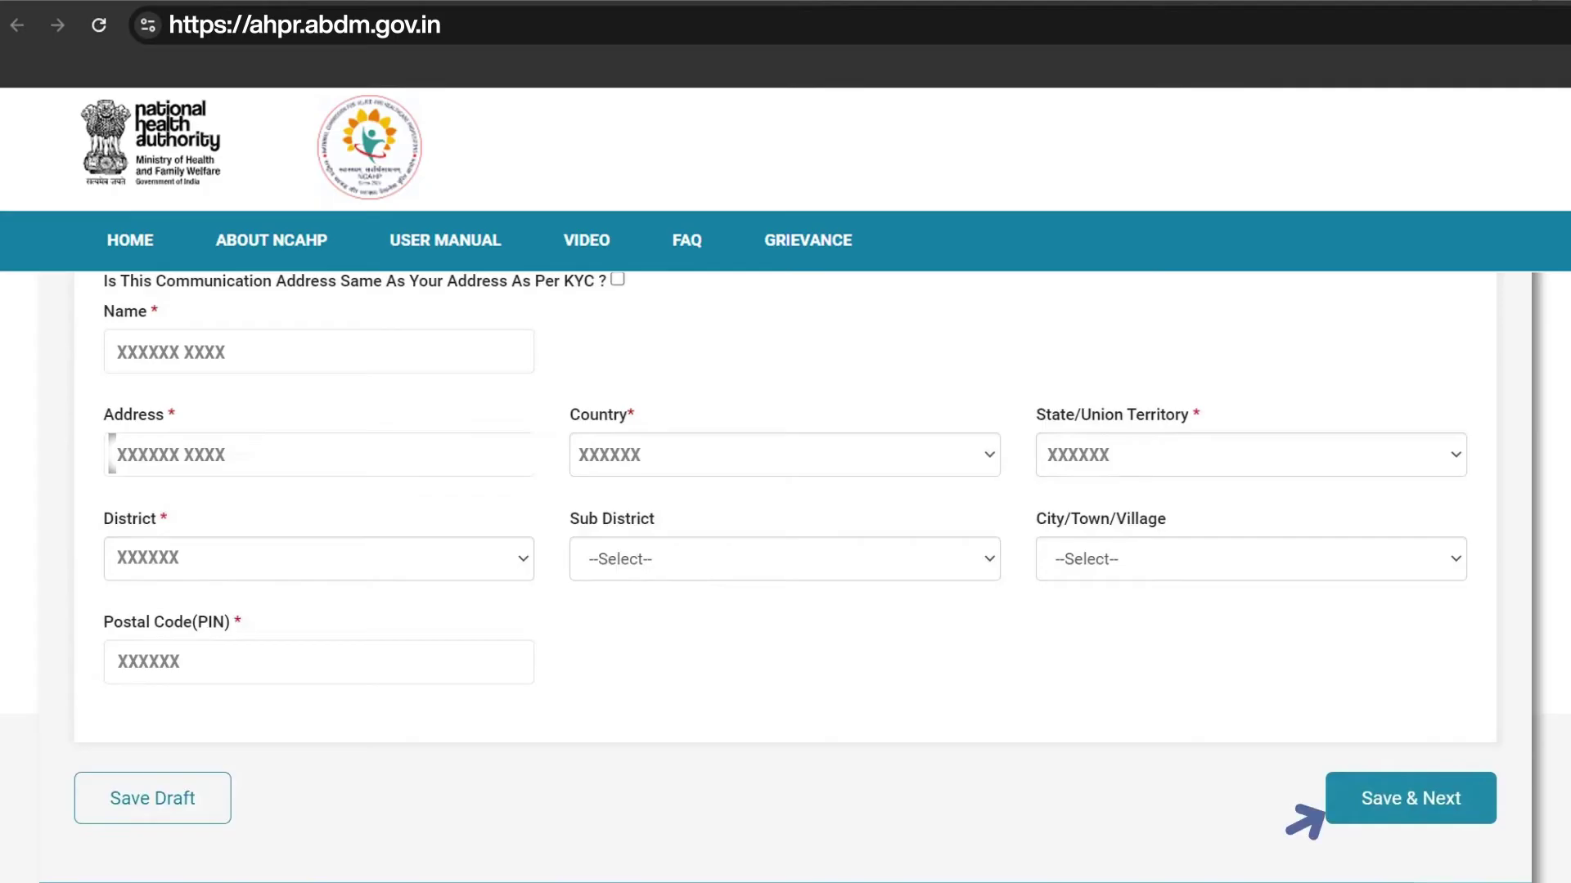
- Save the reviewed personal details and communication address to reach Qualification Details
left_click(1410, 797)
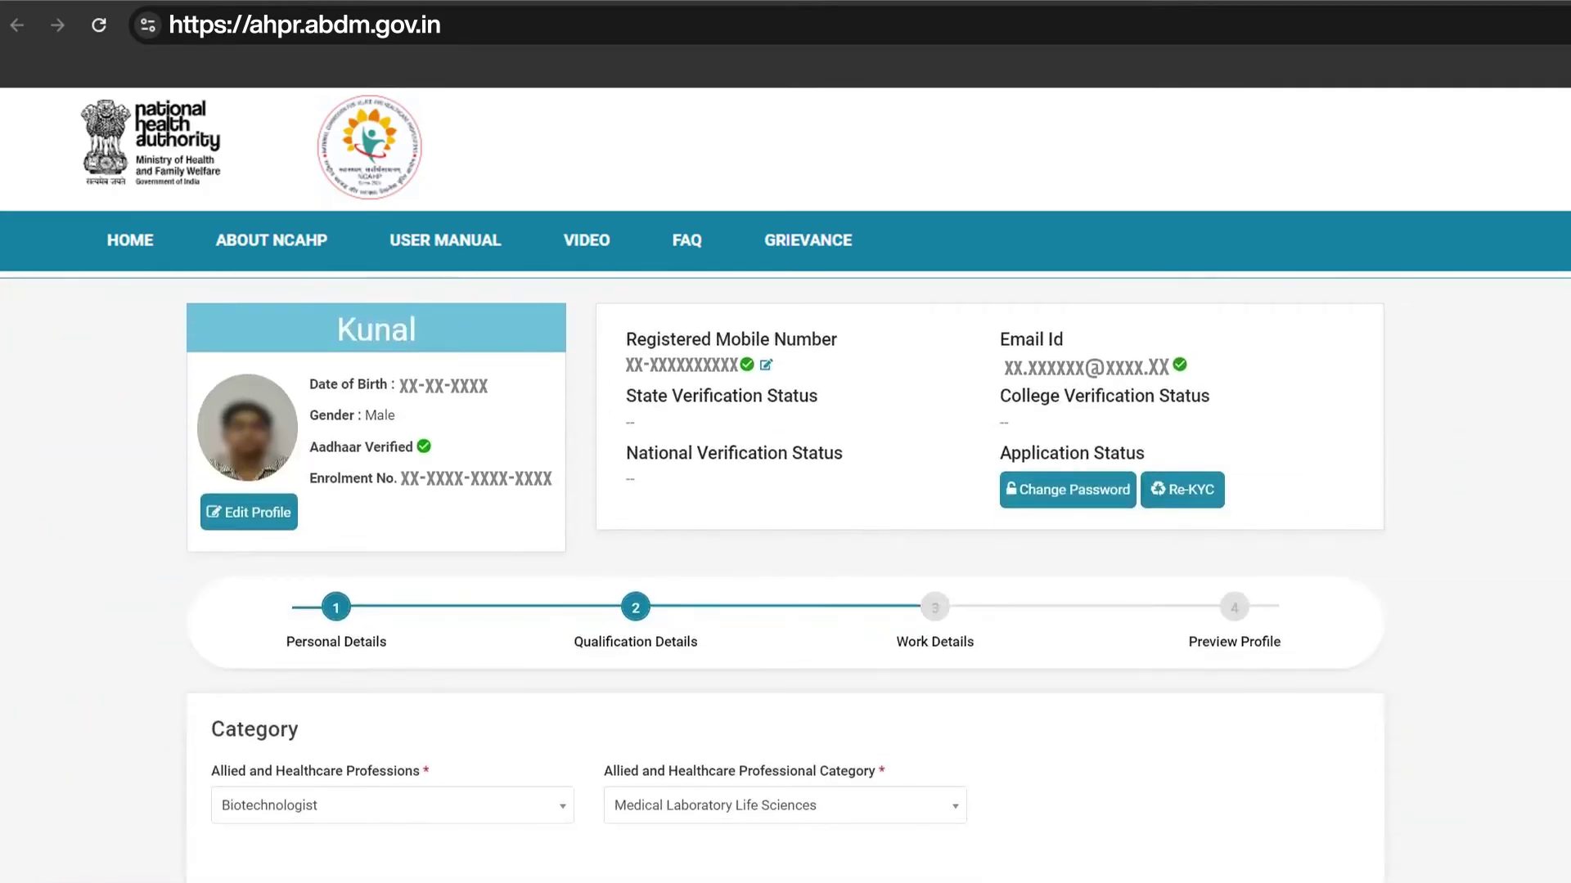
scroll(786, 577, "down", 1)
scroll(785, 577, "down", 1)
scroll(786, 577, "down", 1)
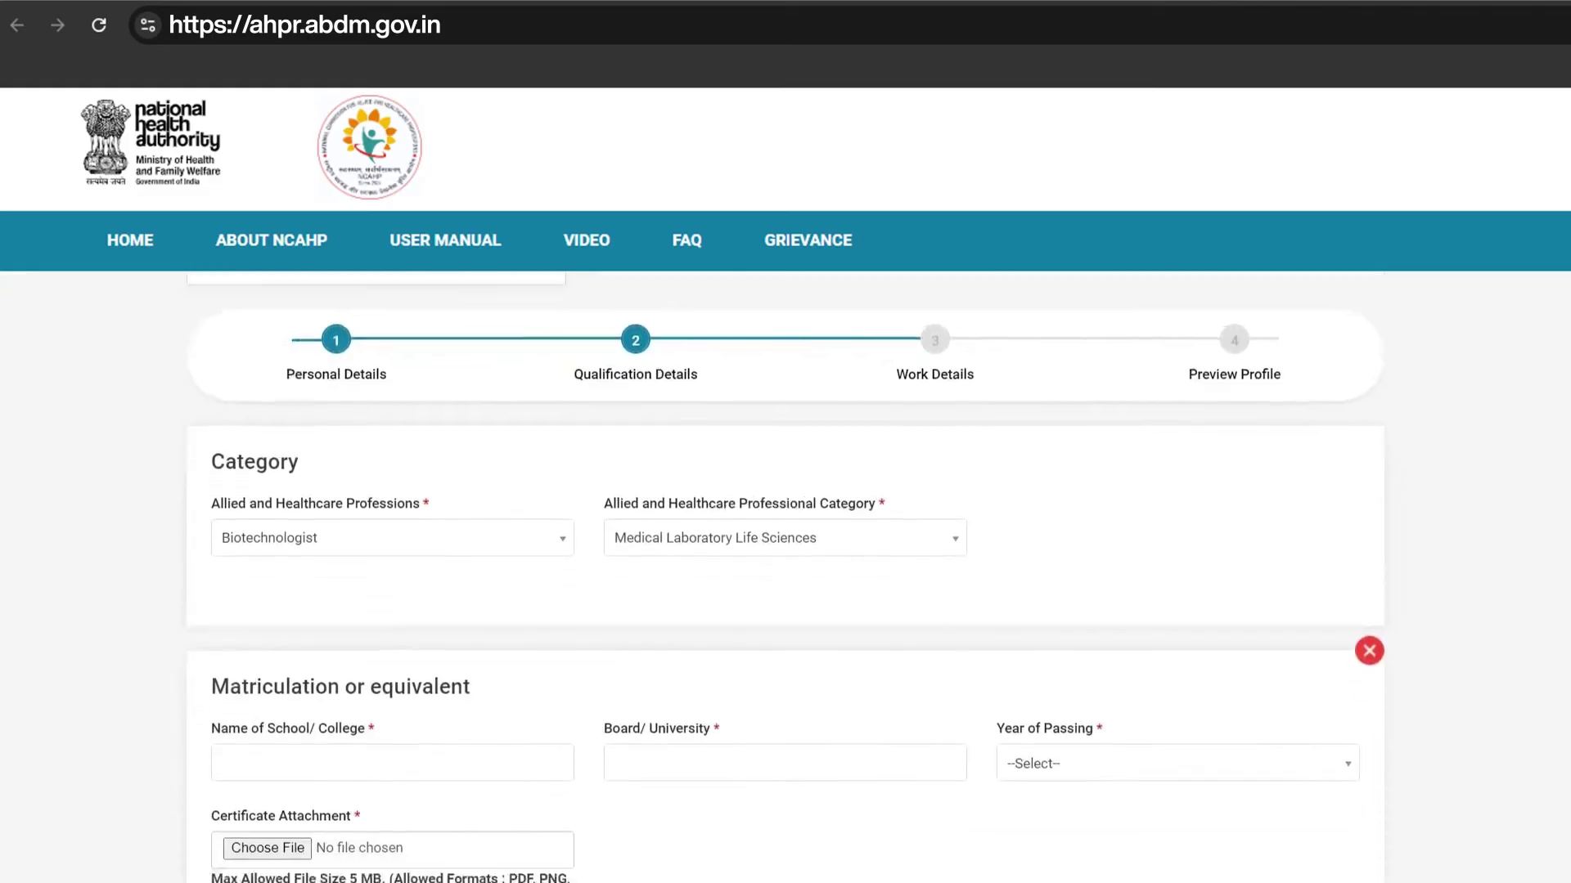
scroll(786, 577, "down", 1)
scroll(785, 576, "down", 2)
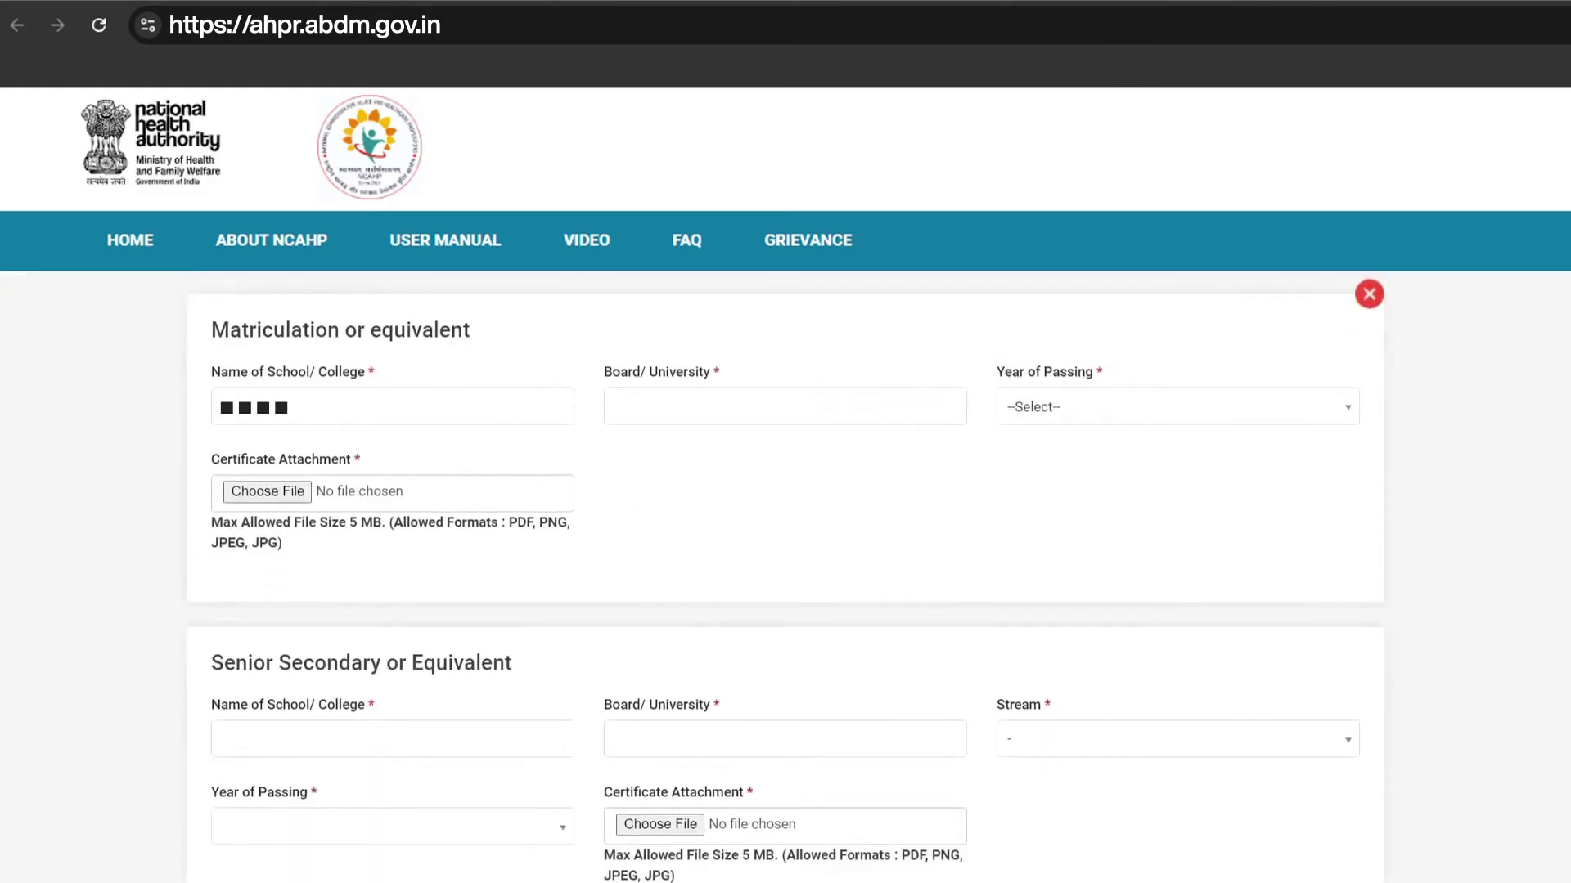
type("XXXXXXXXXXXXX")
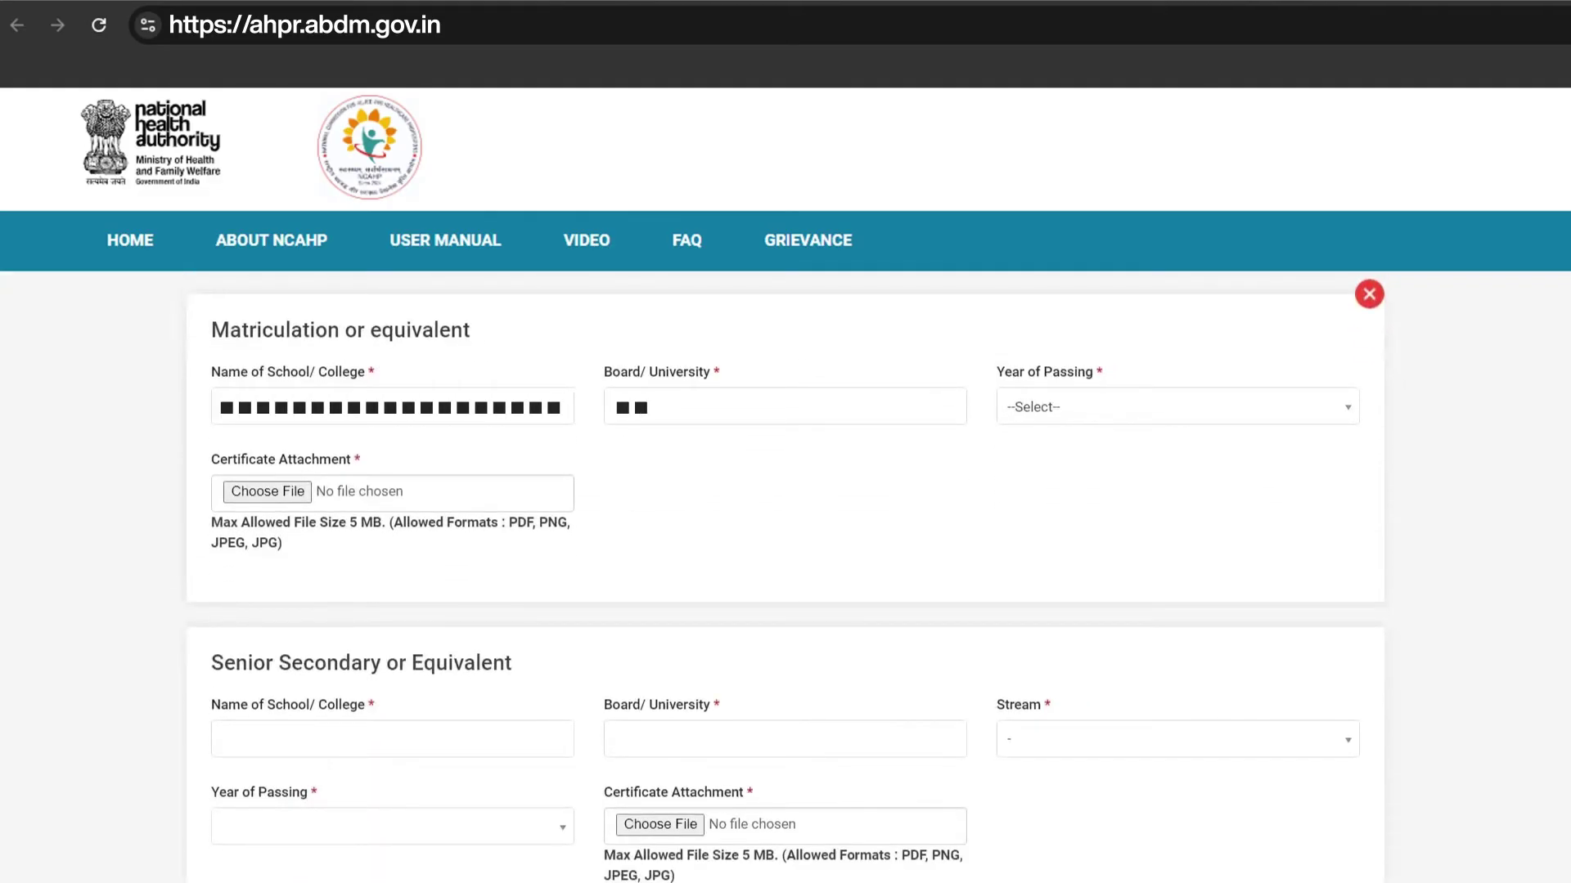
type("XXXXXXXXXXXXXXXXXXX")
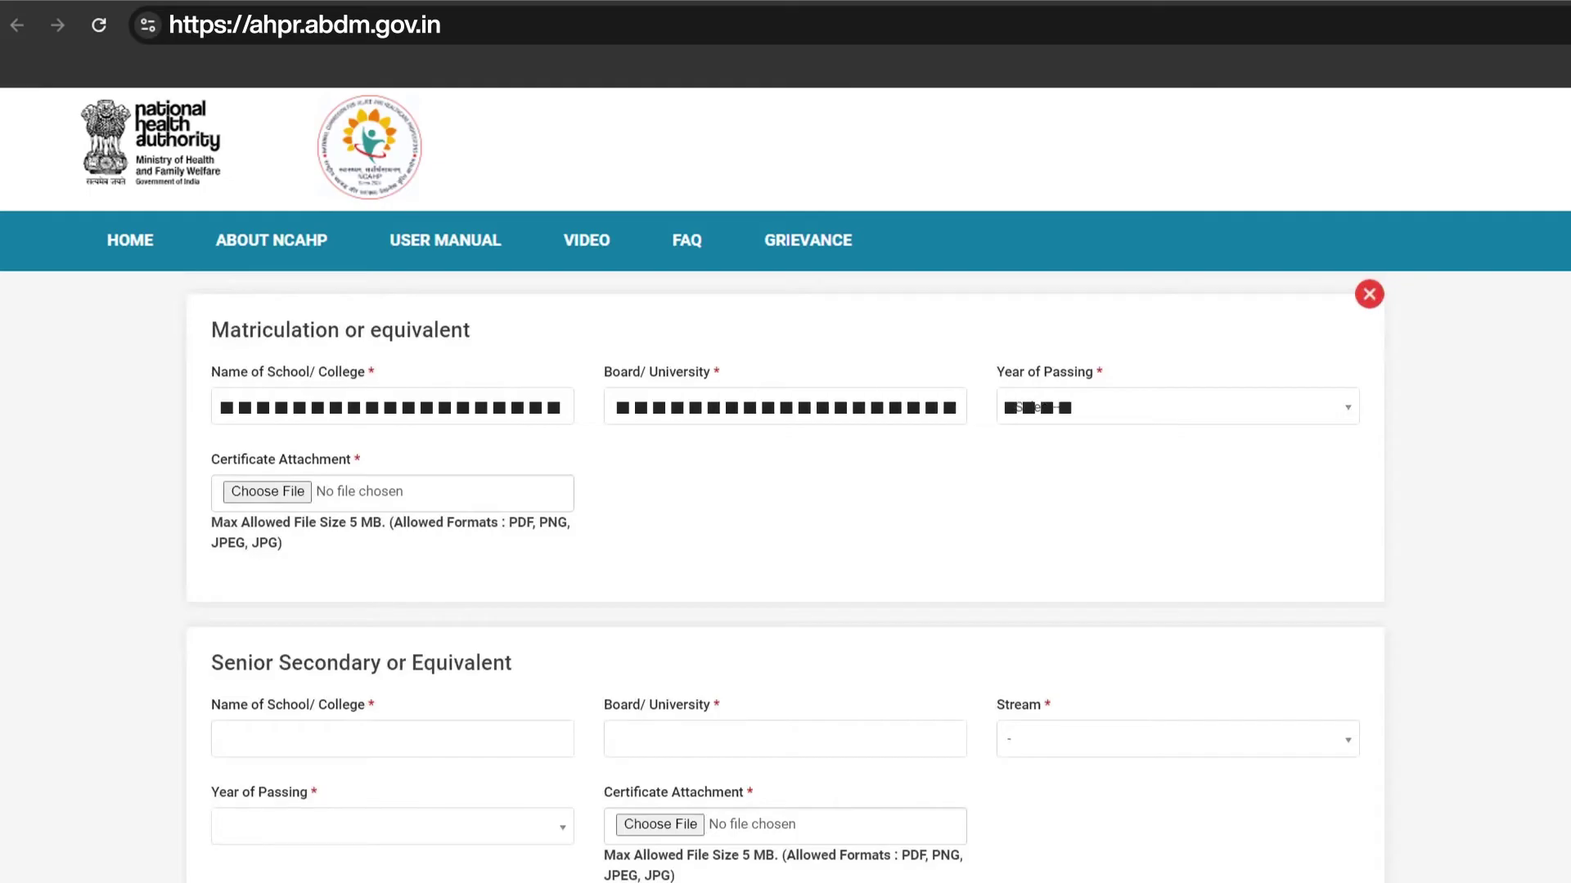
type("XXXXXXXX")
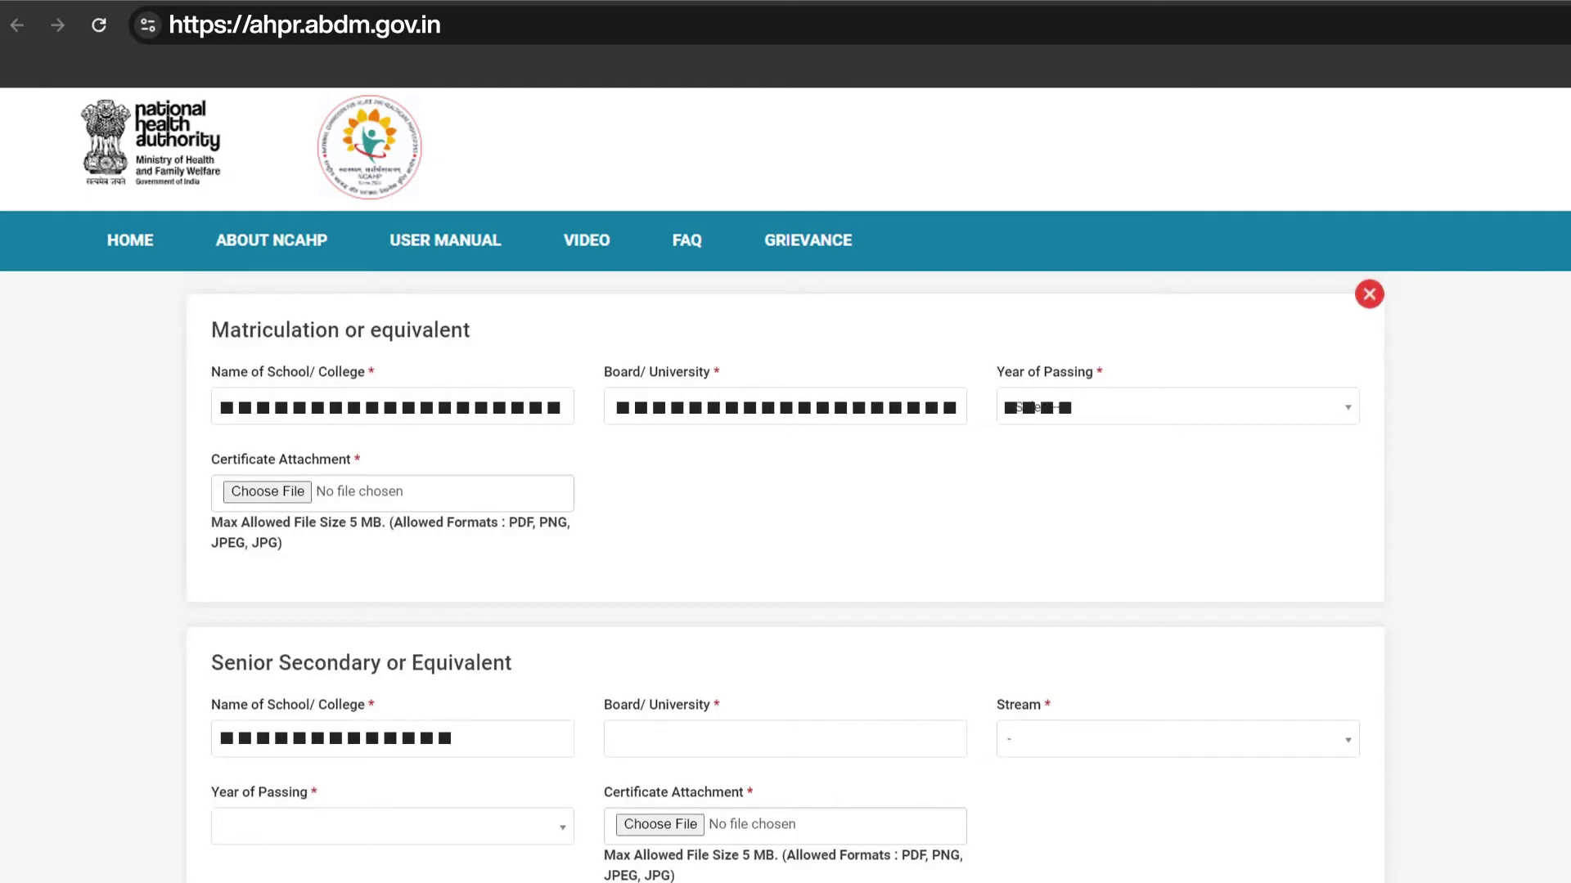
type("XXXXXXX")
- Confirm the senior secondary board and the basic qualification's degree, other name, schedule, state and college entries
key("Tab")
type("XXXXXXXXXXXXXXXXXX")
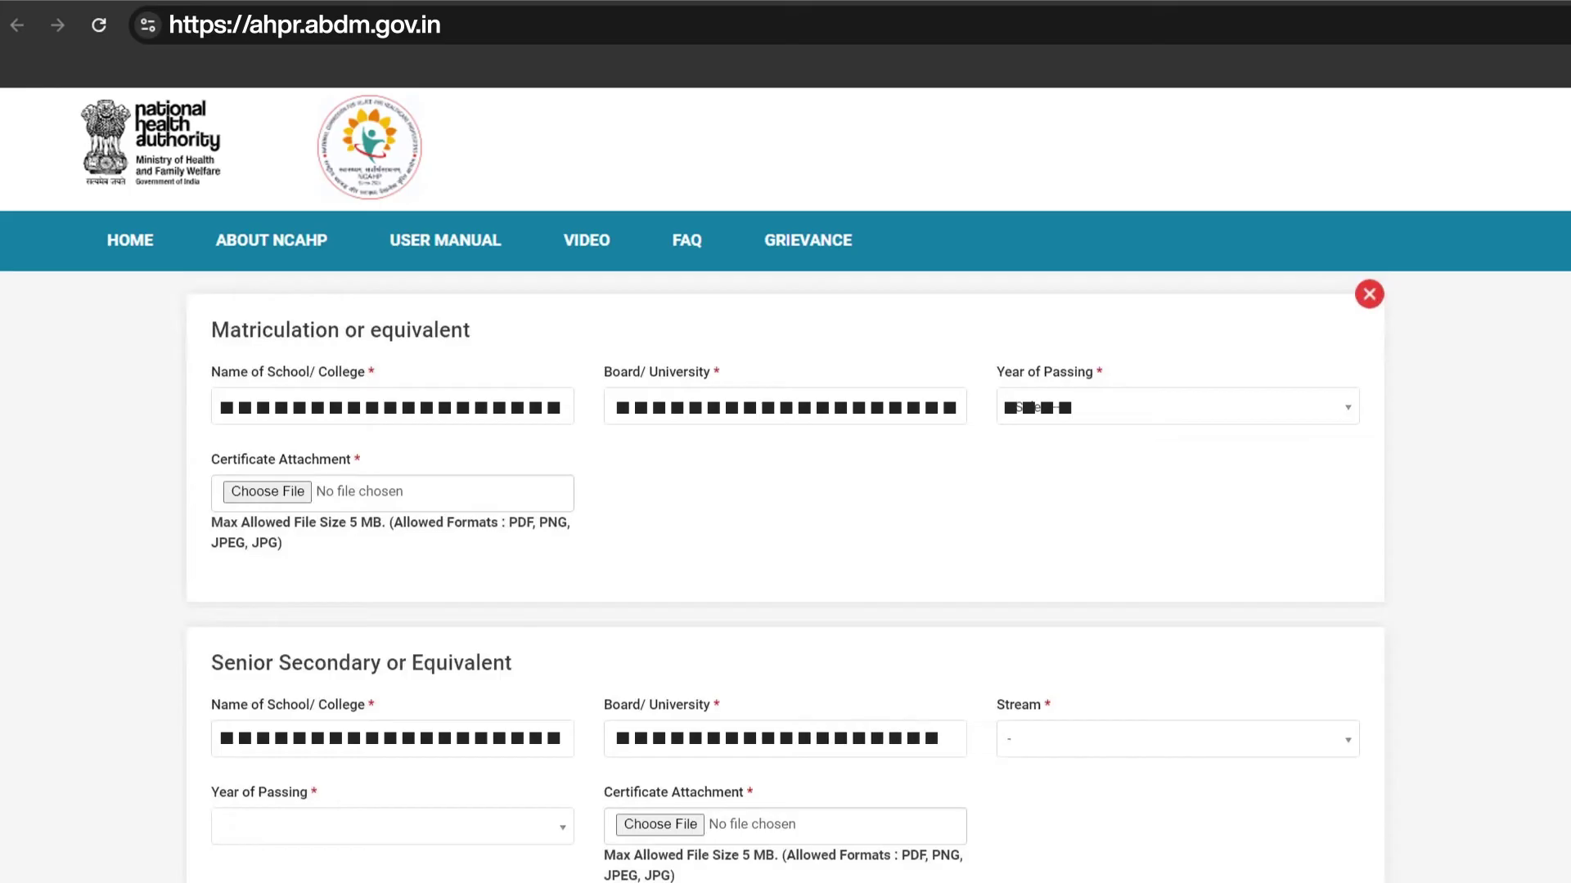
type("XX")
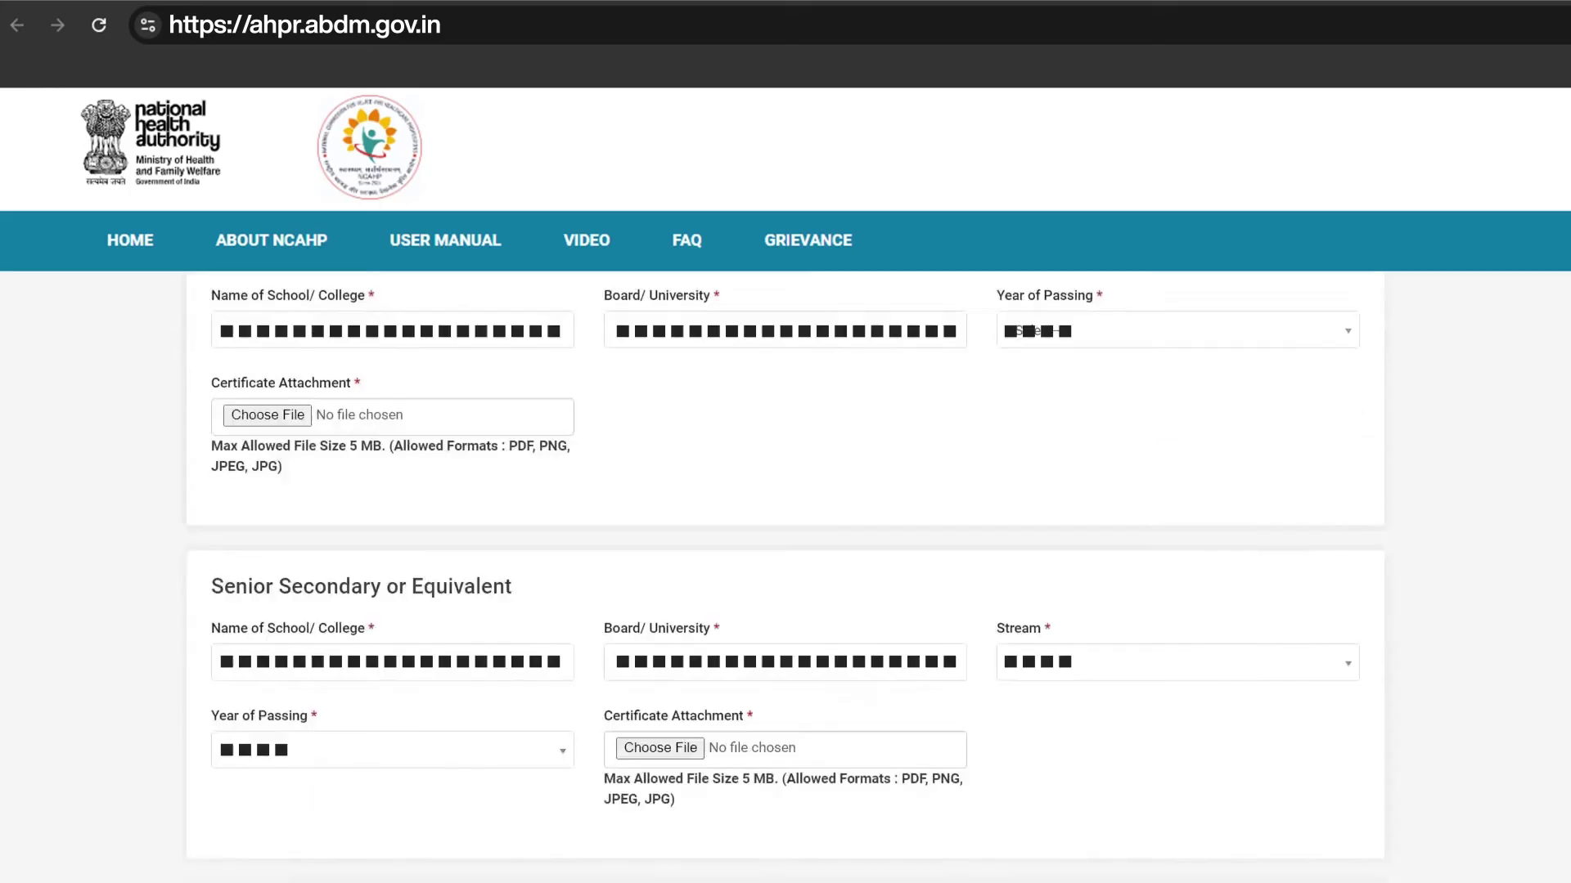
scroll(786, 577, "down", 10)
type("XXXXXXXXXXXXXXXXX")
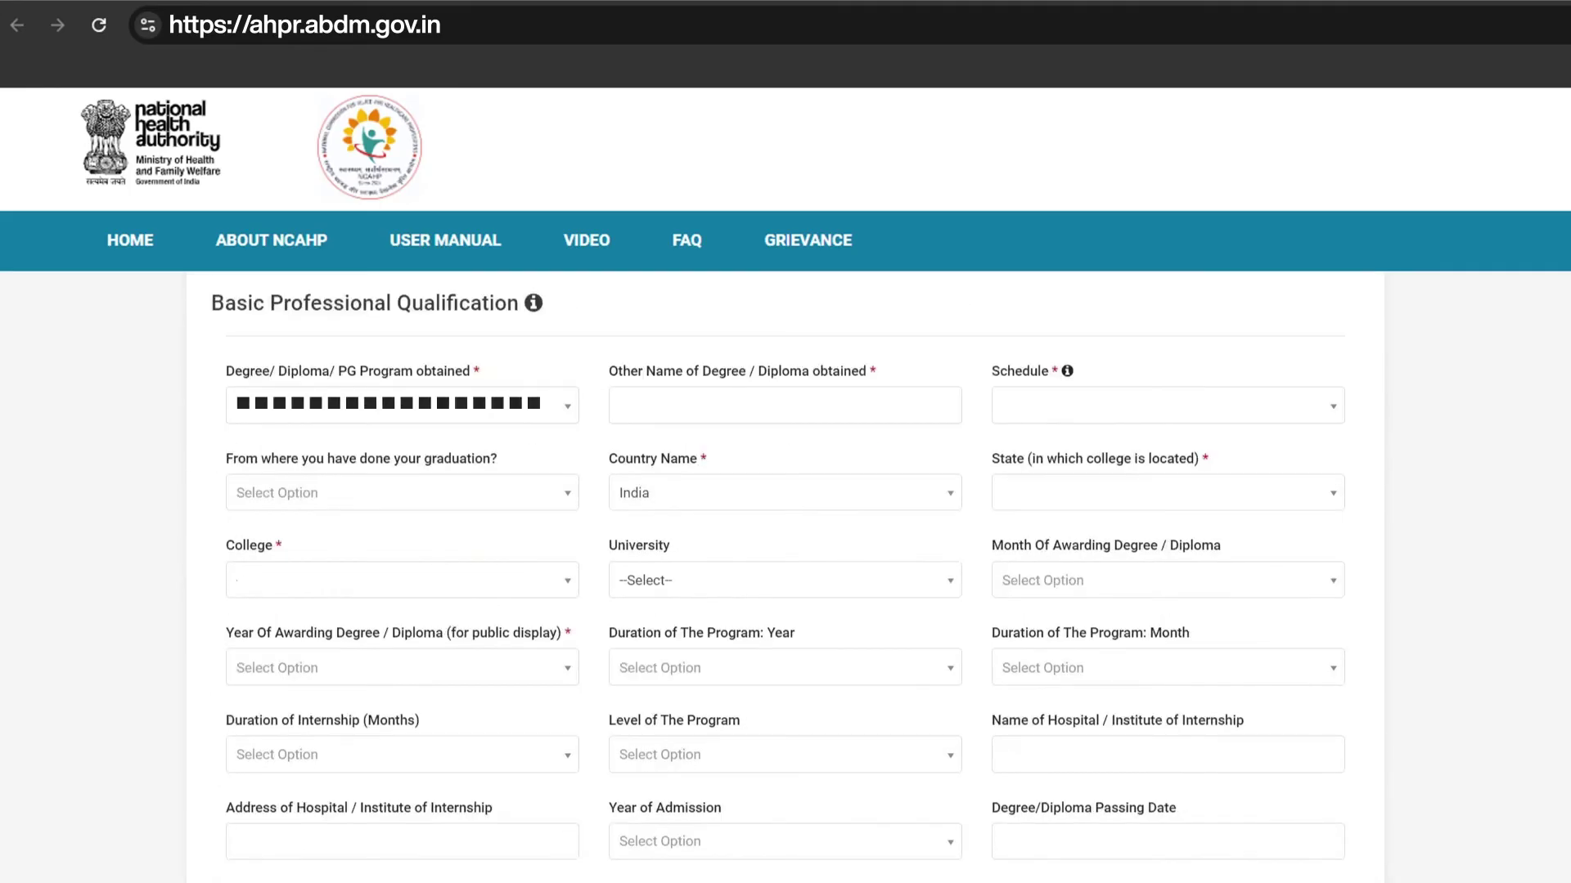
key("Tab")
type("XXXXXXXXX")
key("Tab")
type("XXXXXXXXXX")
key("Tab")
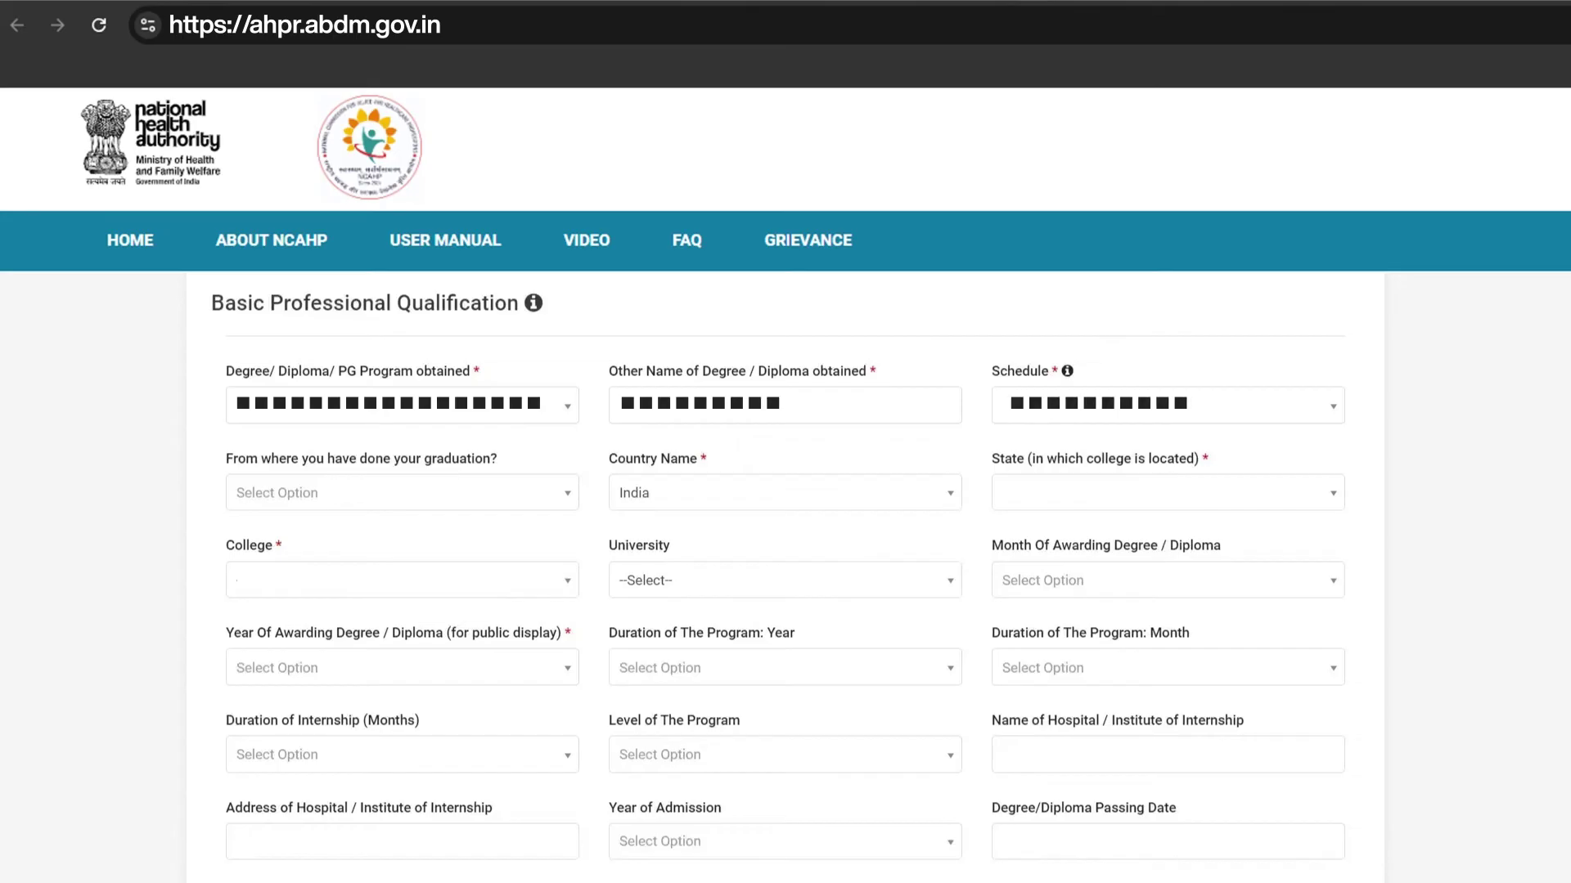
type("XXXXXXXXXX")
key("Tab")
type("XXXXXXXXXX")
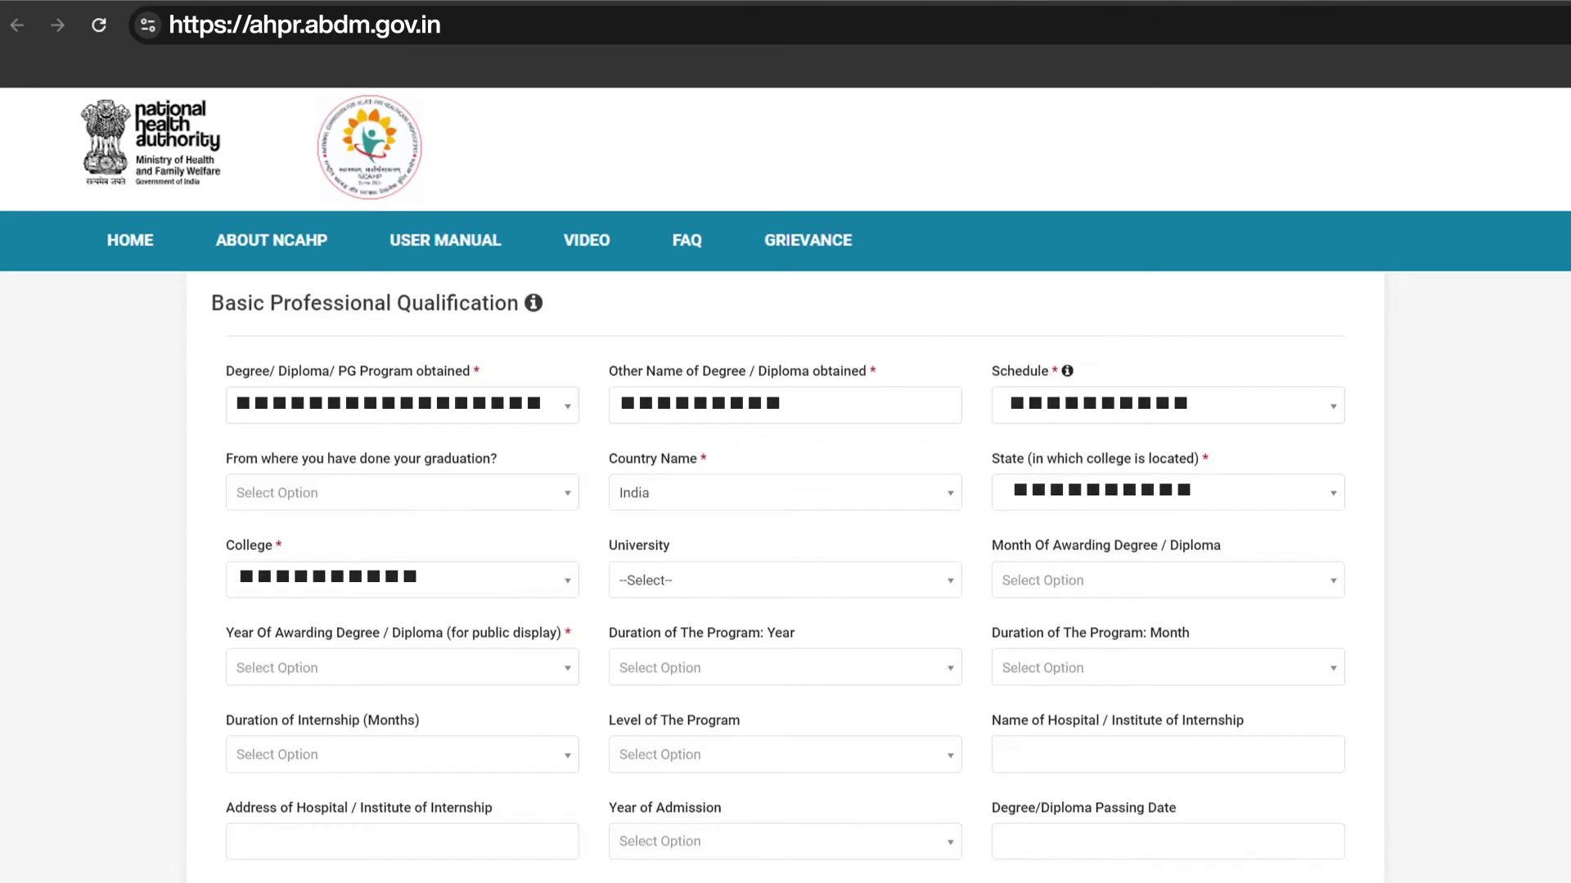
scroll(785, 577, "down", 1)
scroll(785, 577, "down", 3)
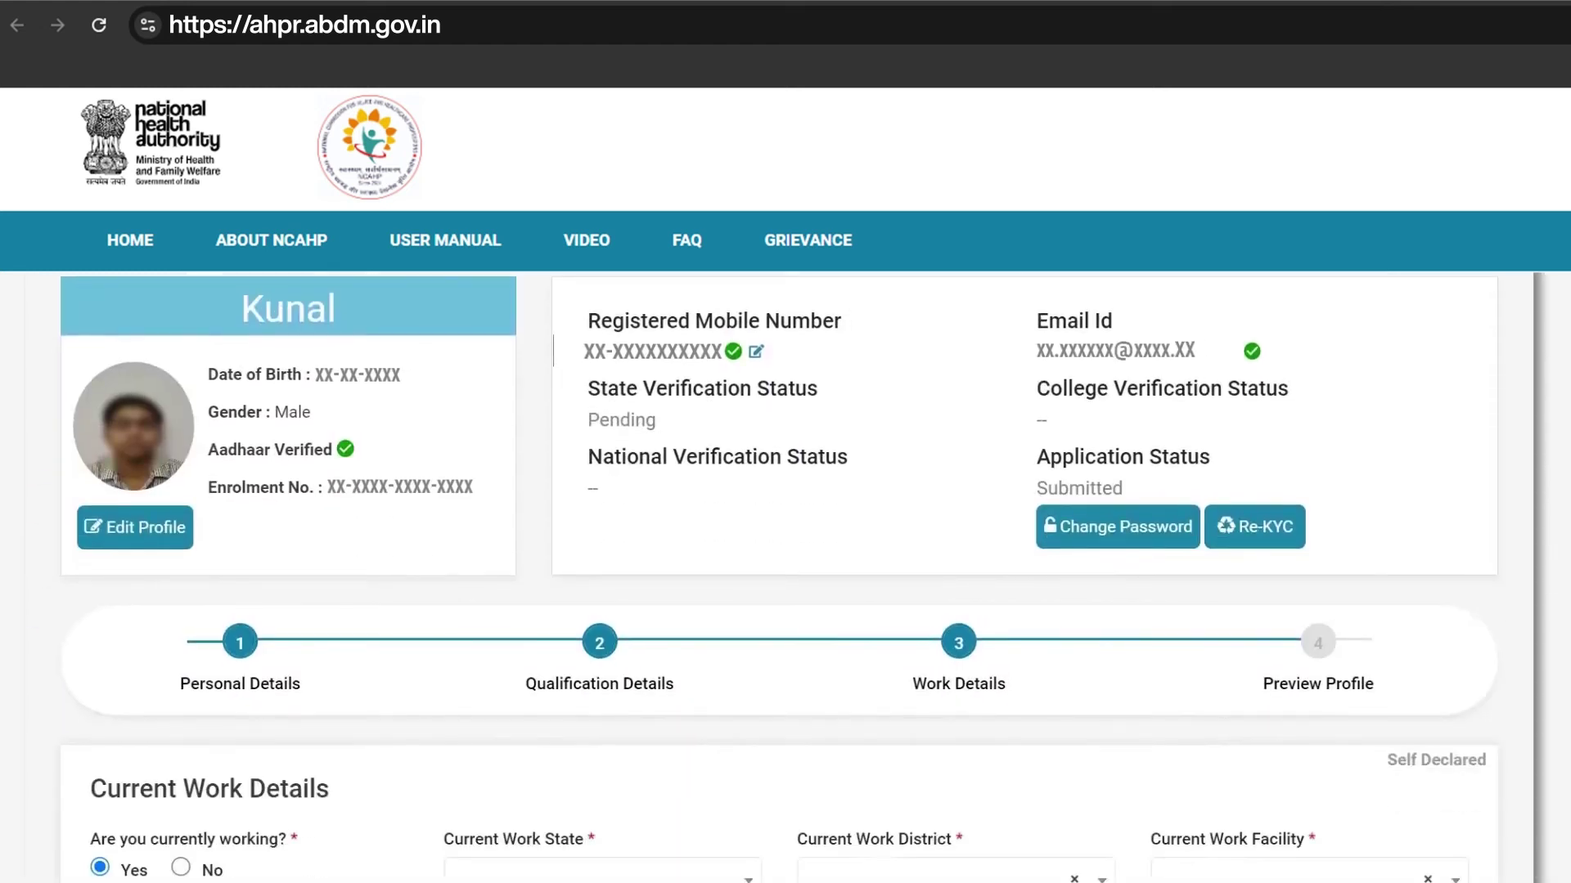
scroll(785, 578, "down", 4)
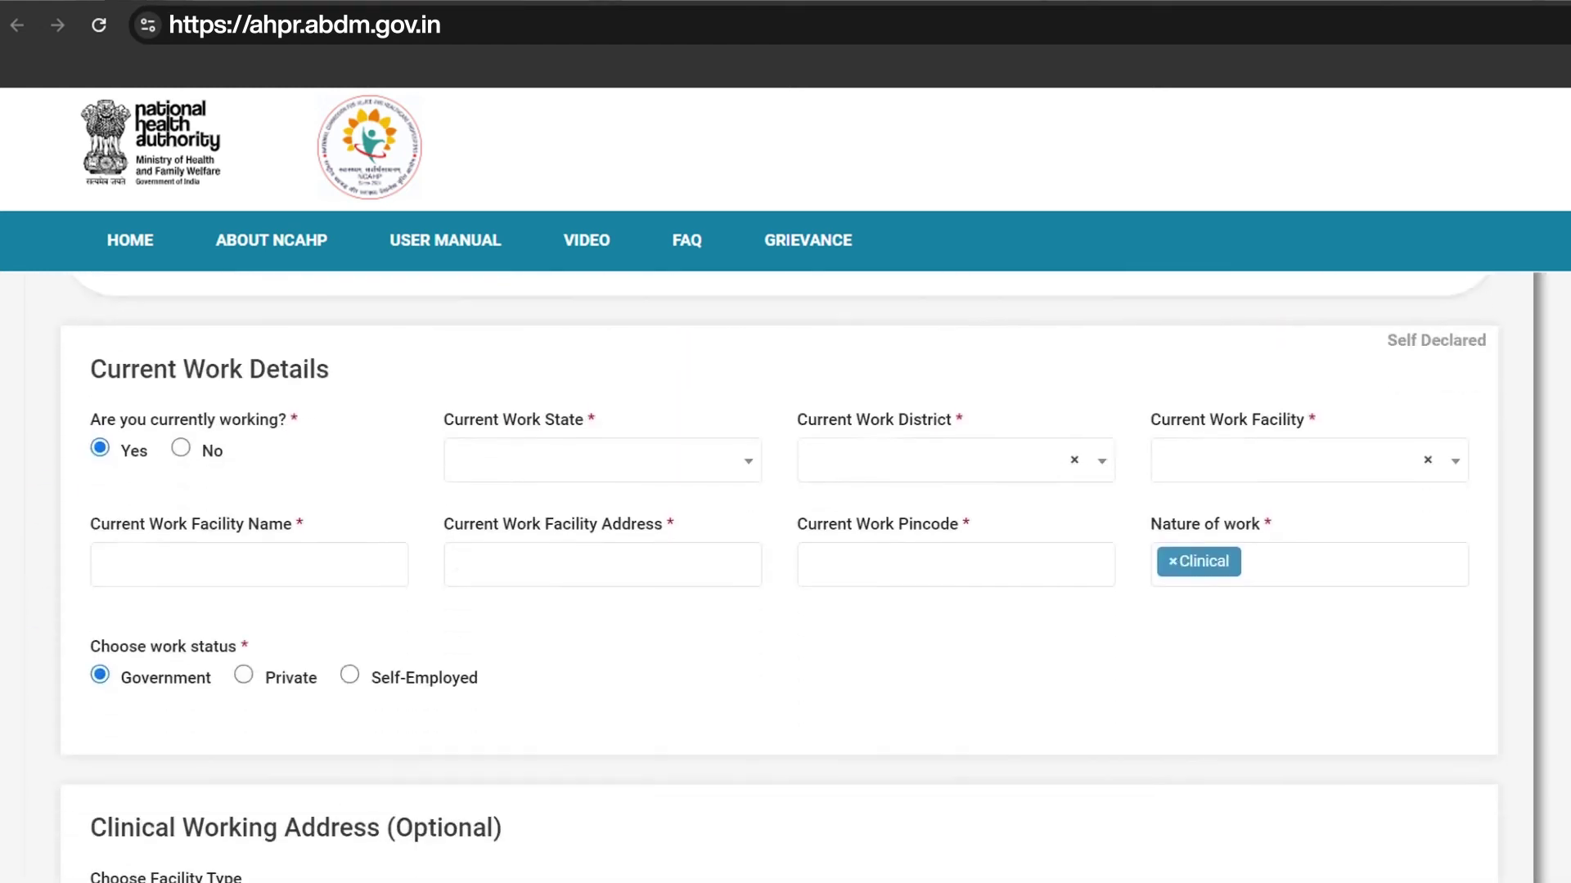
type("XXXXXXXX")
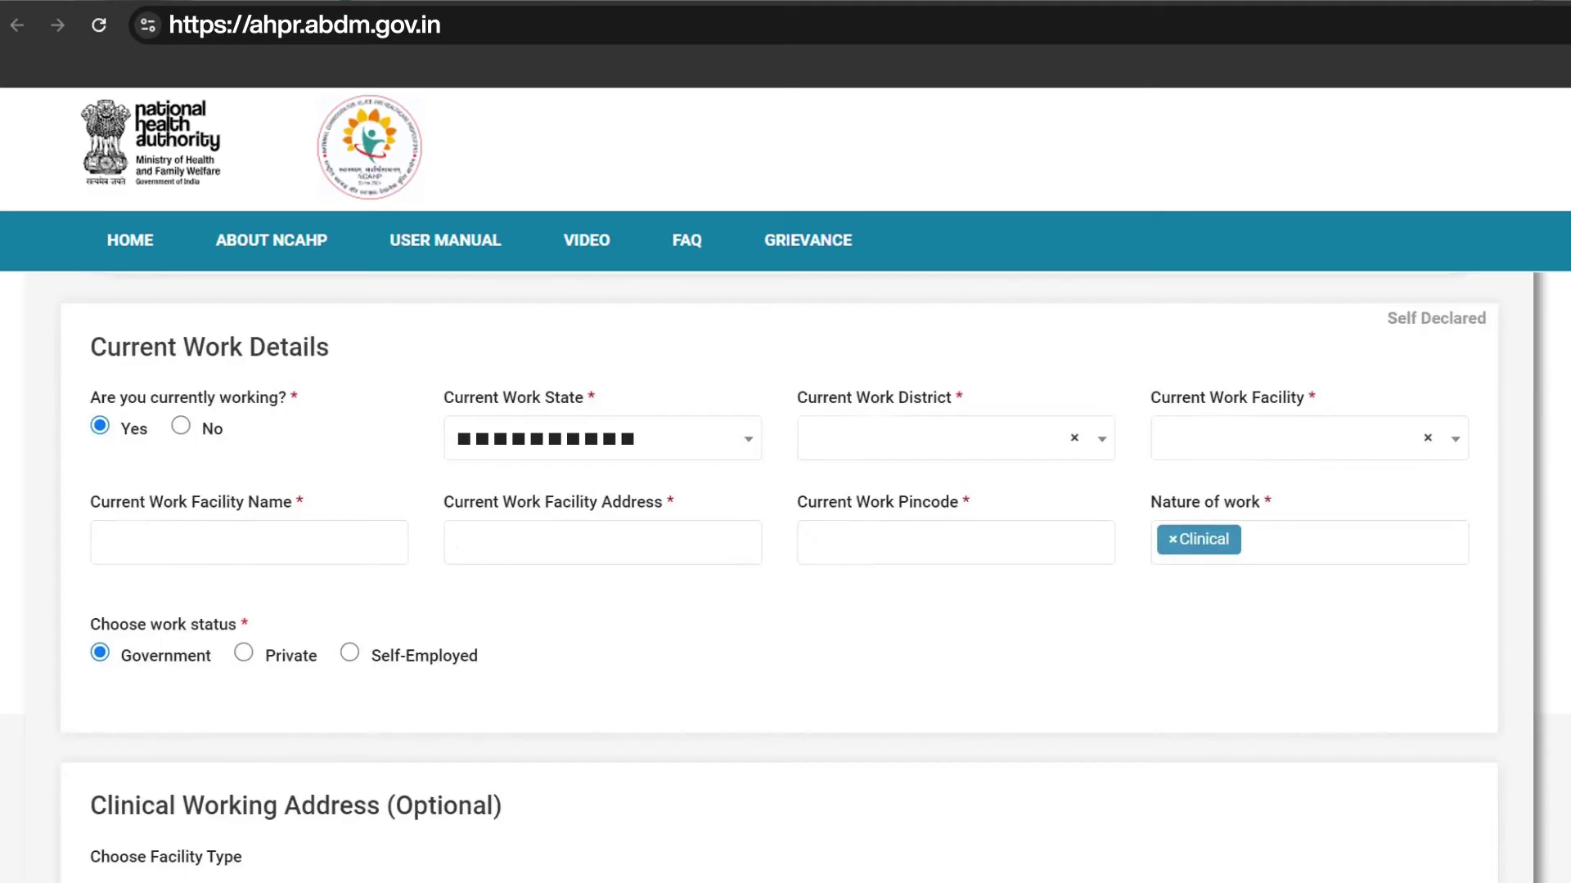
type("XX")
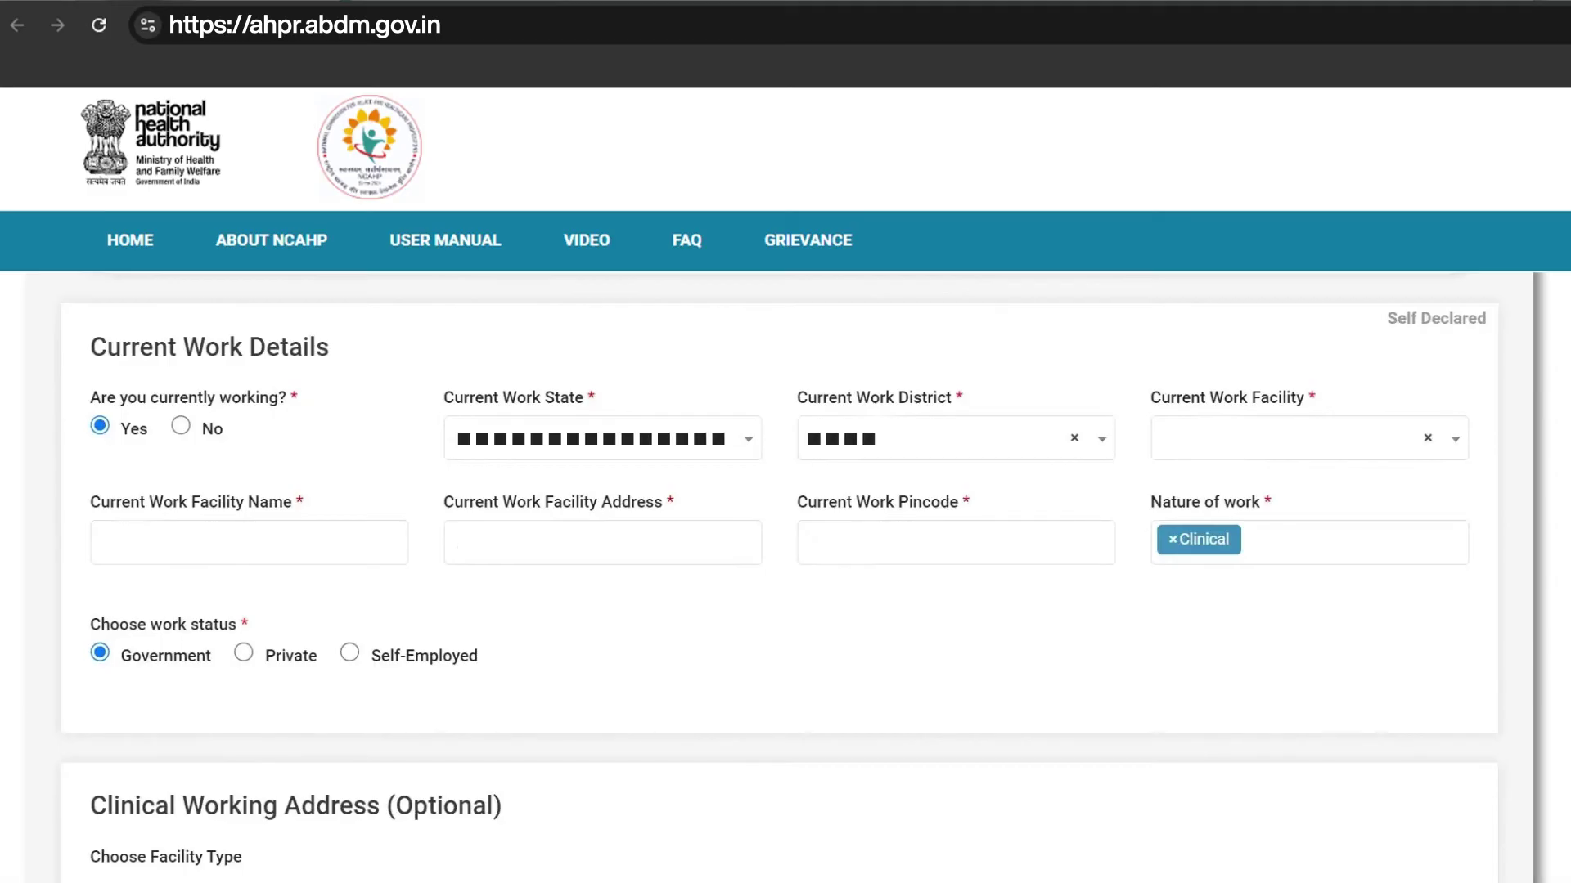
type("XXX")
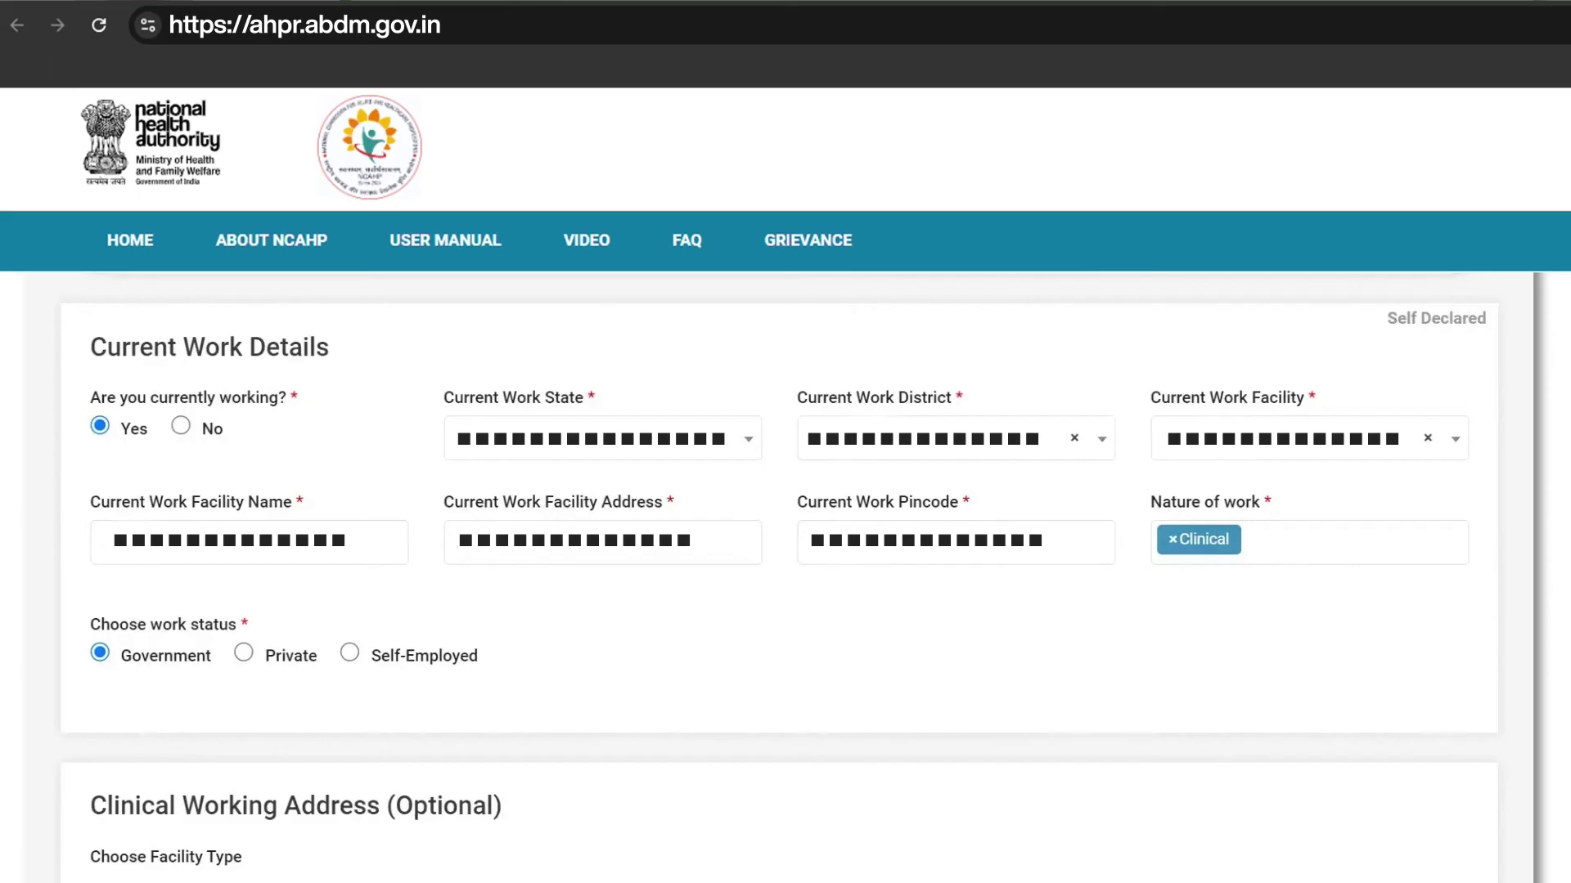
scroll(779, 577, "down", 2)
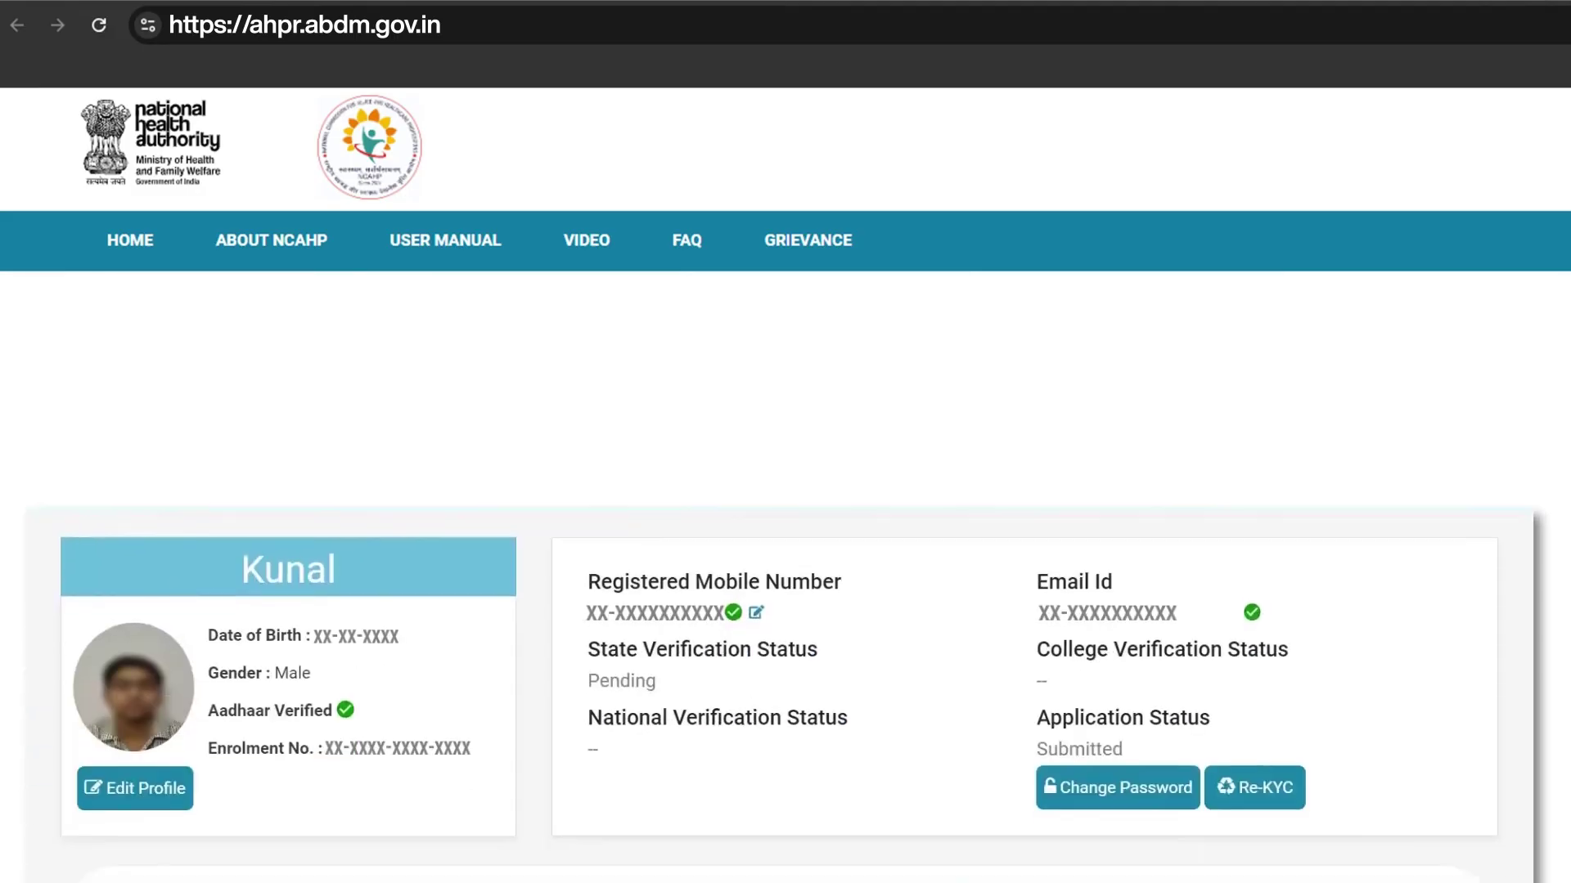
scroll(779, 577, "down", 1)
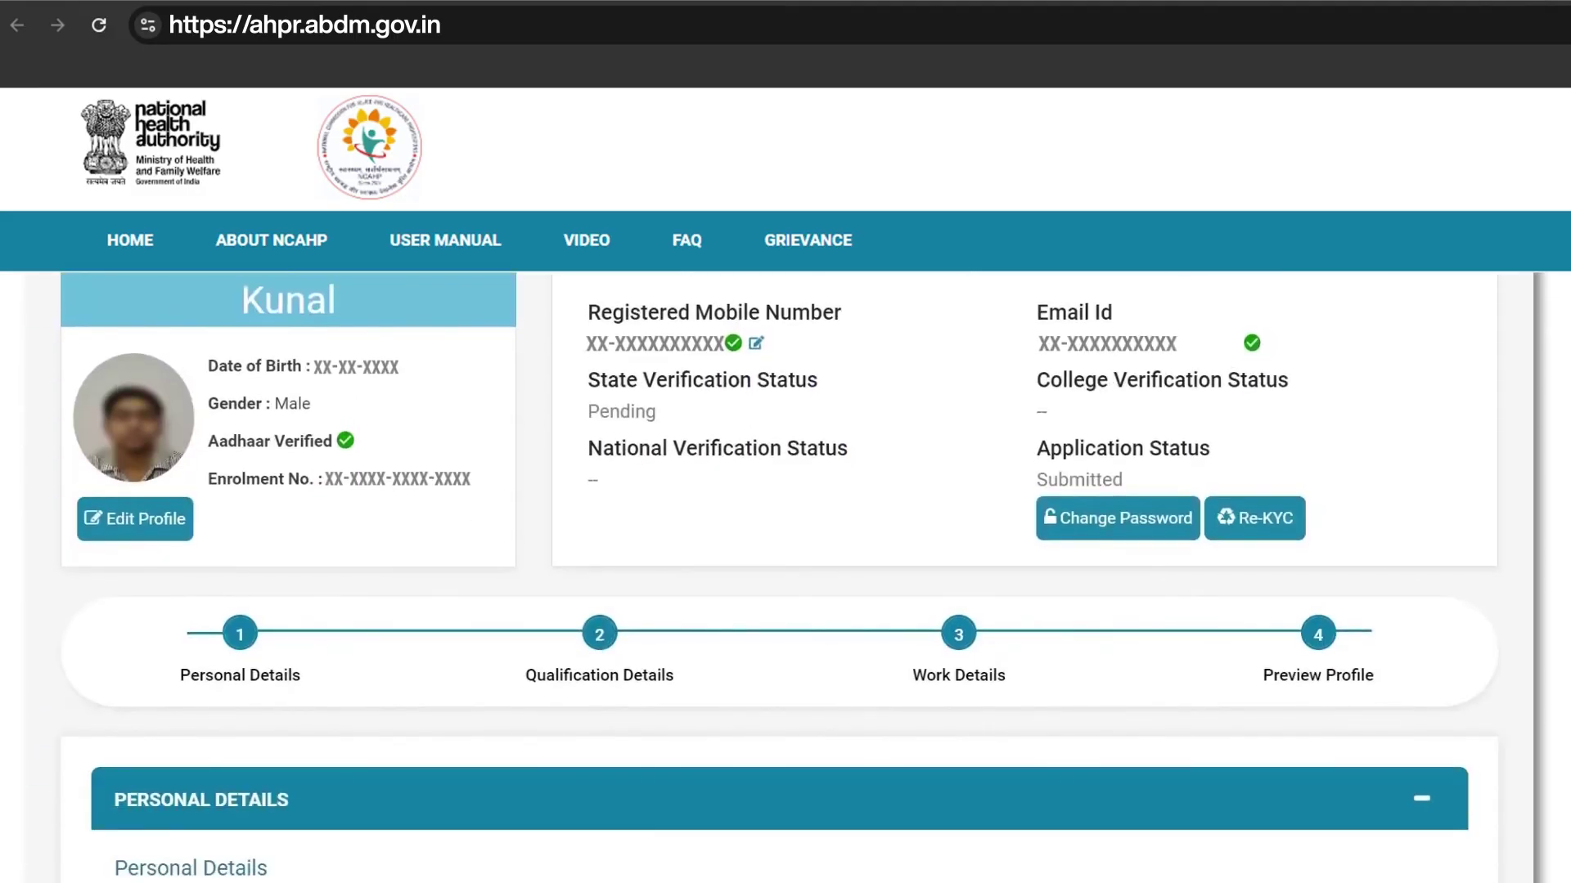
scroll(780, 577, "down", 1)
scroll(778, 577, "down", 1)
scroll(778, 577, "down", 1)
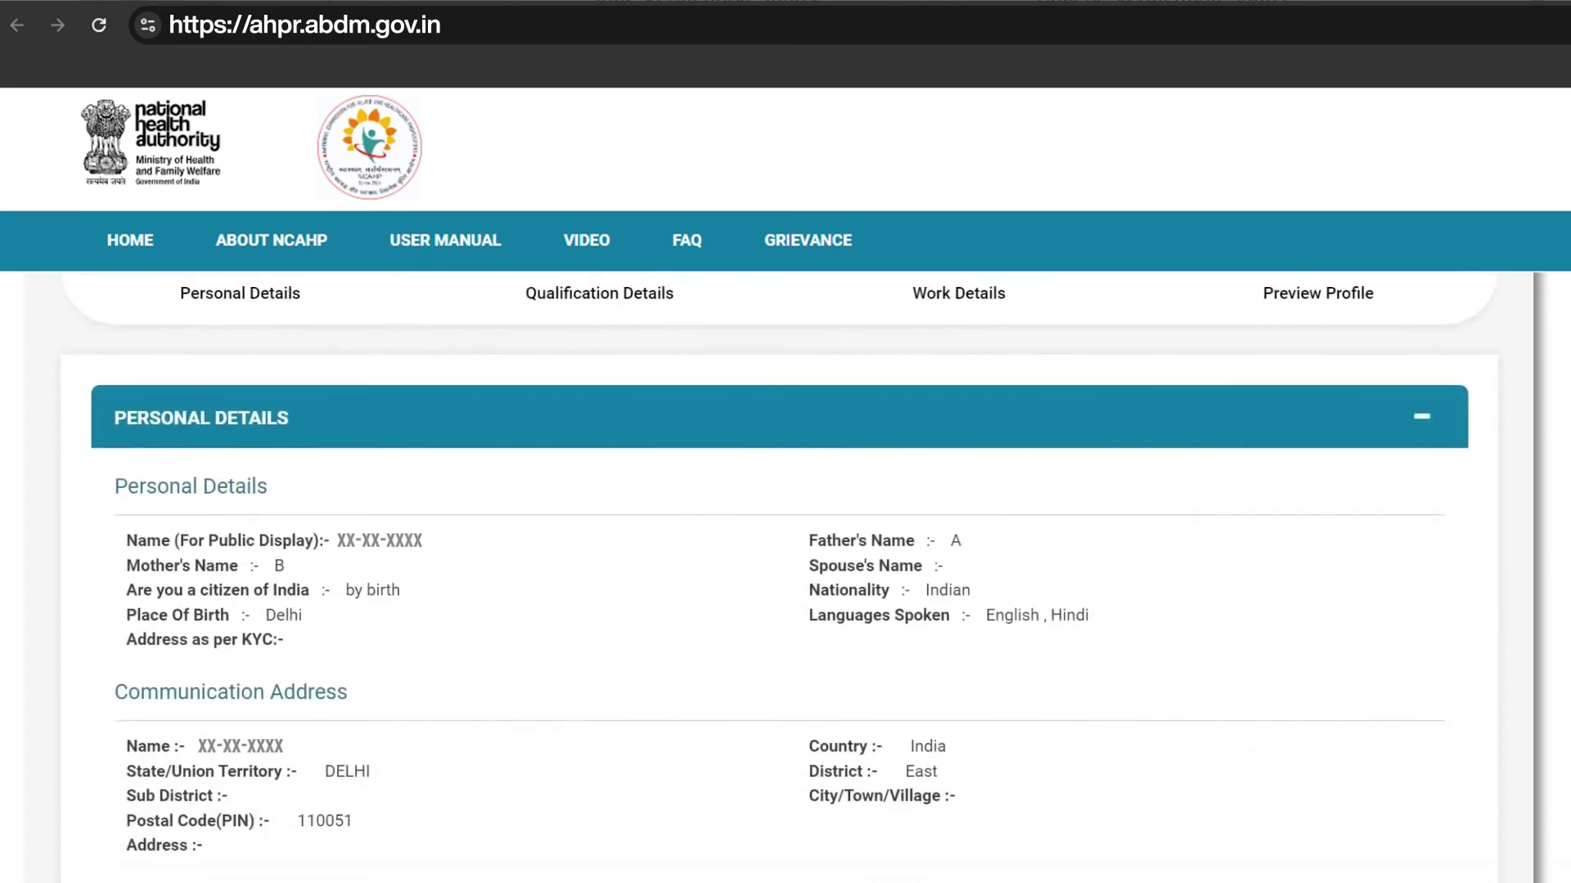
scroll(779, 576, "down", 1)
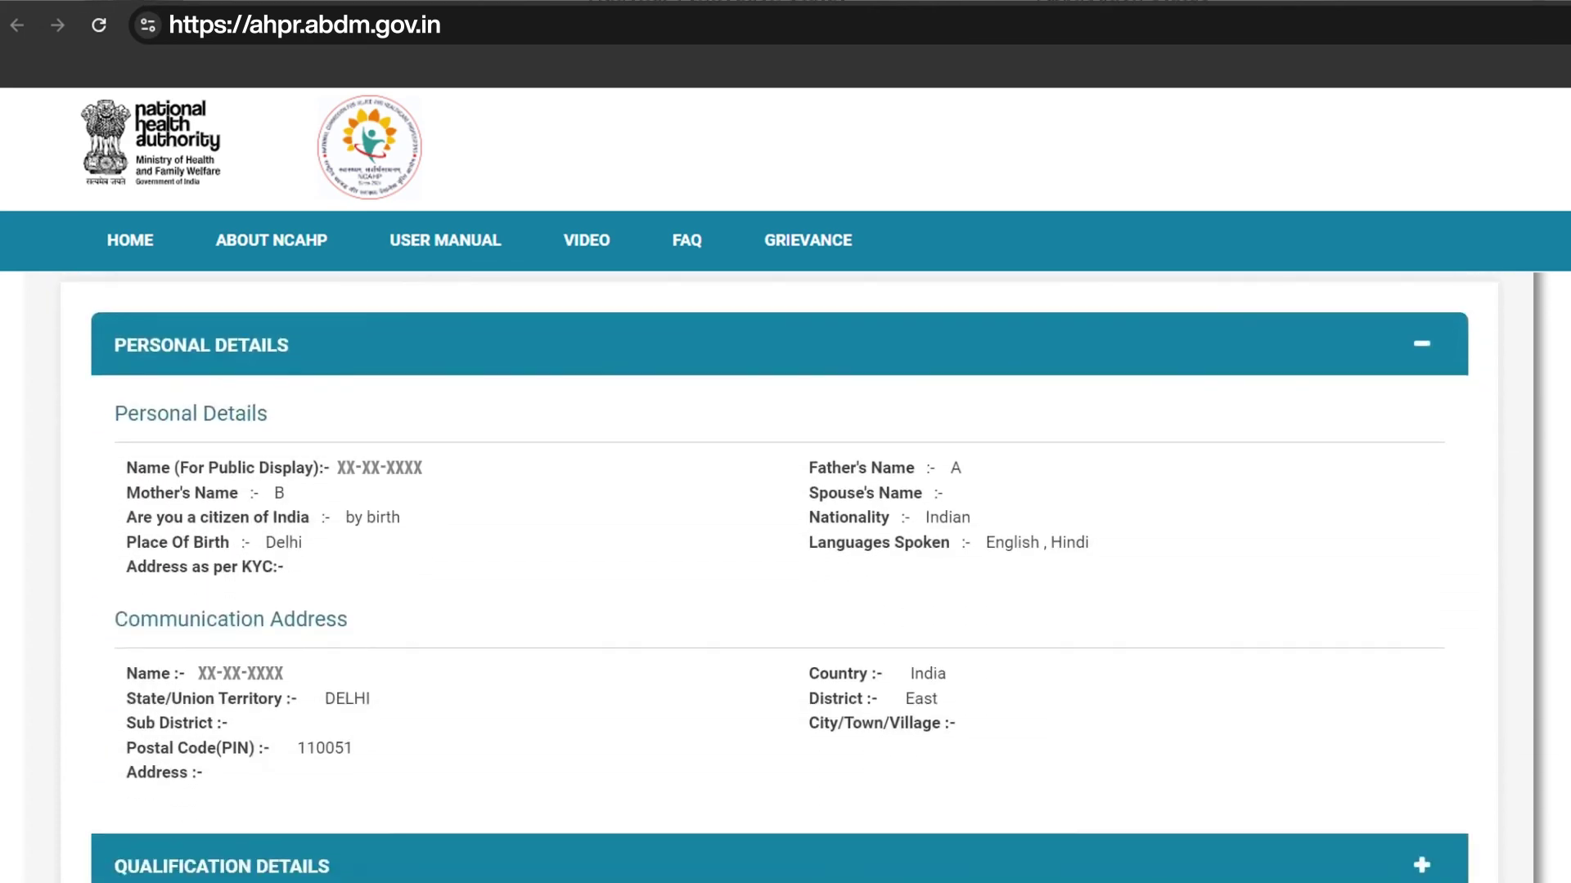
scroll(778, 577, "down", 1)
scroll(779, 578, "down", 1)
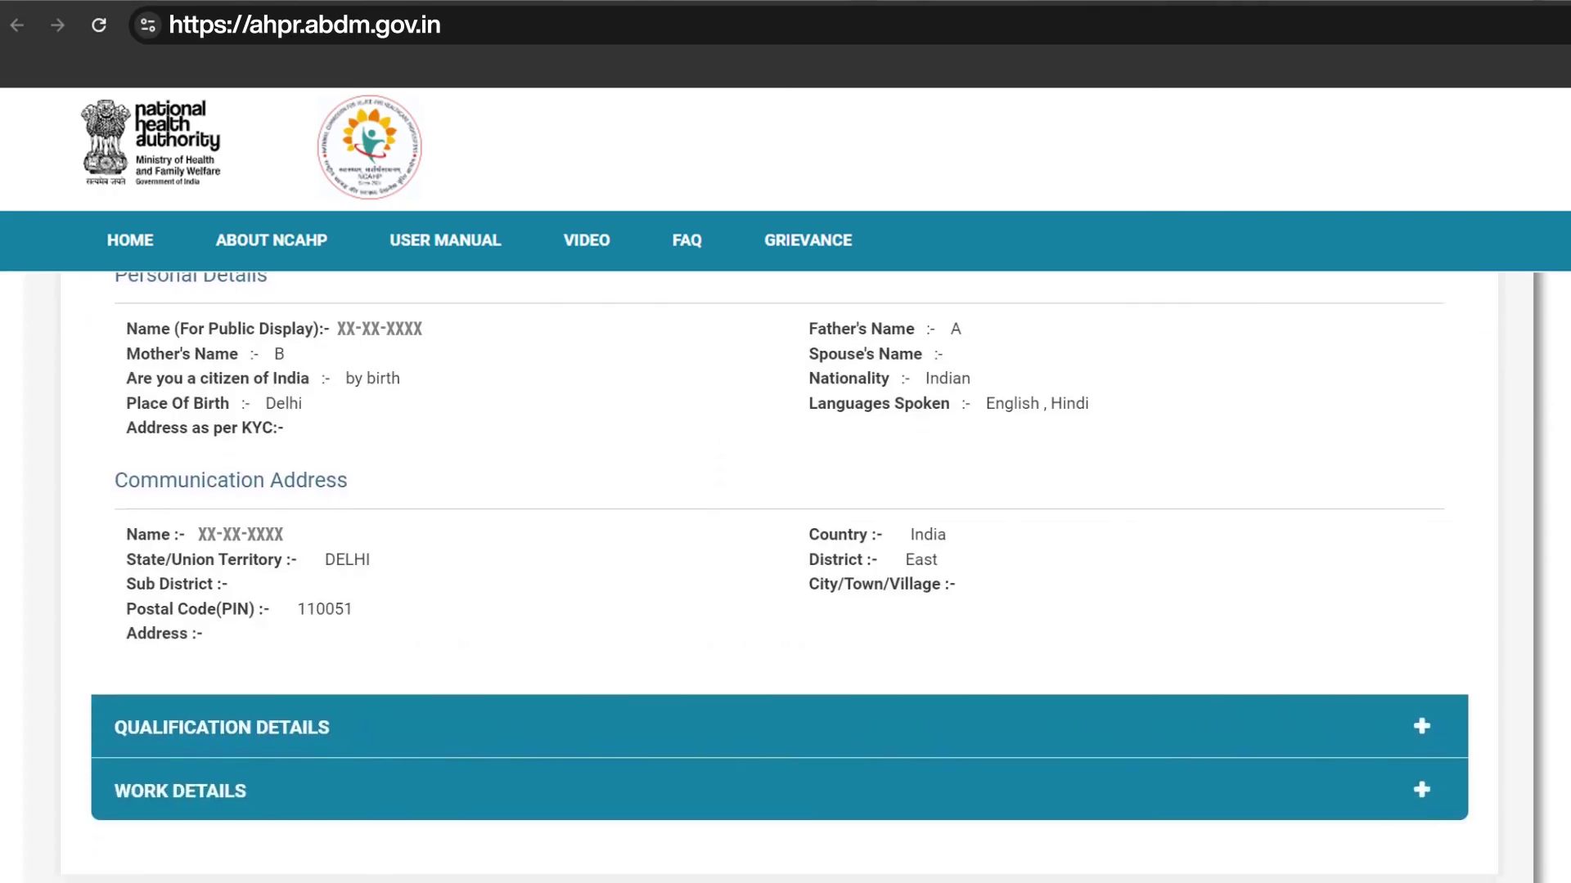
scroll(779, 577, "down", 1)
scroll(780, 576, "down", 1)
scroll(779, 577, "down", 1)
scroll(779, 578, "down", 1)
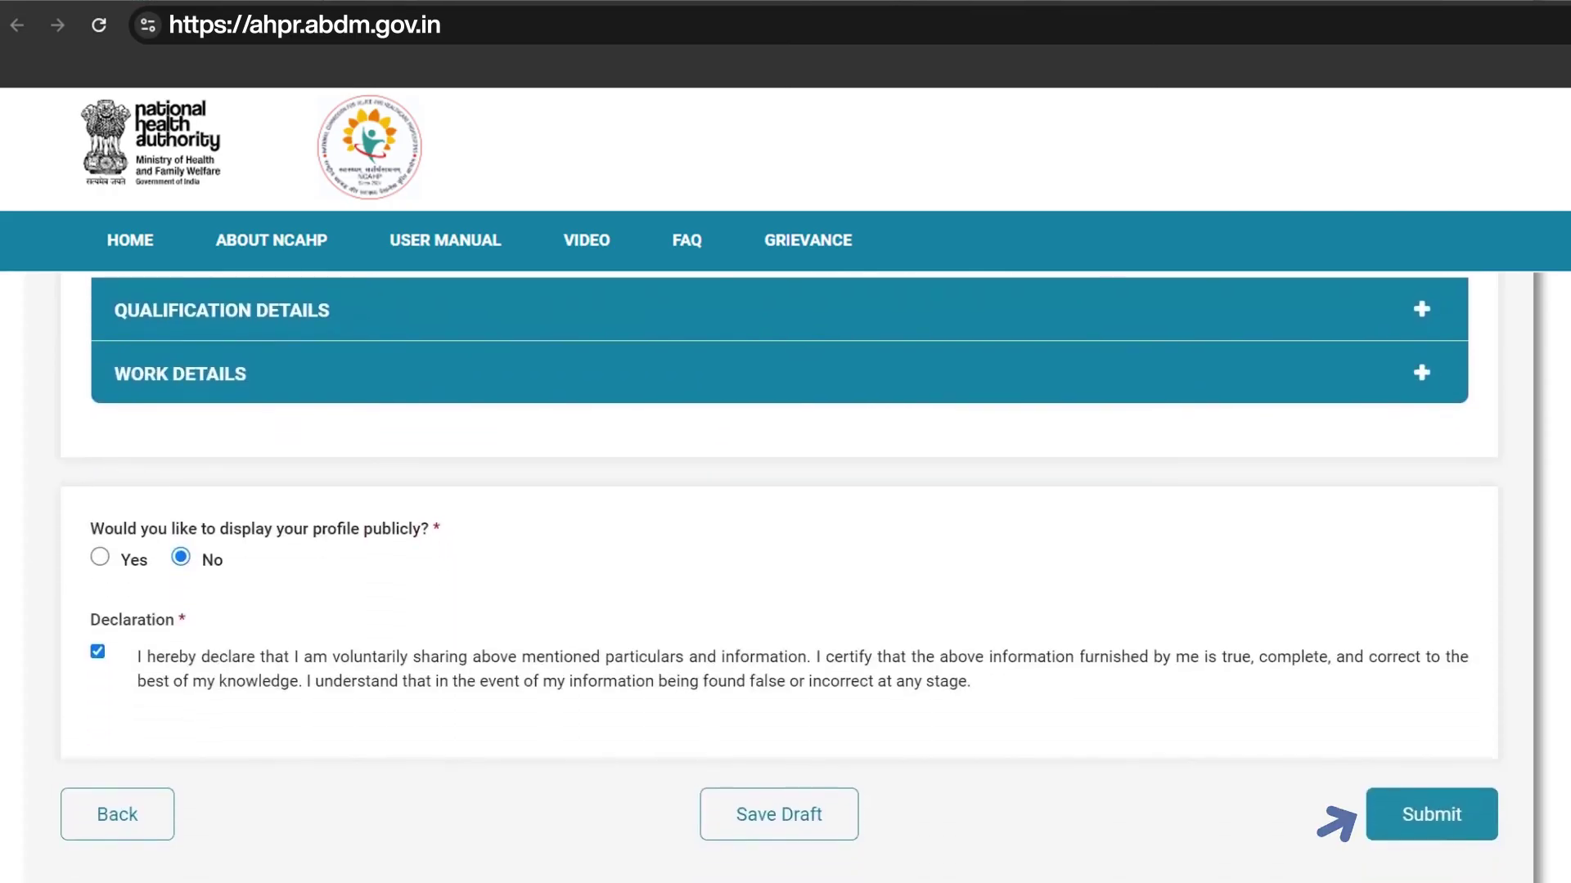